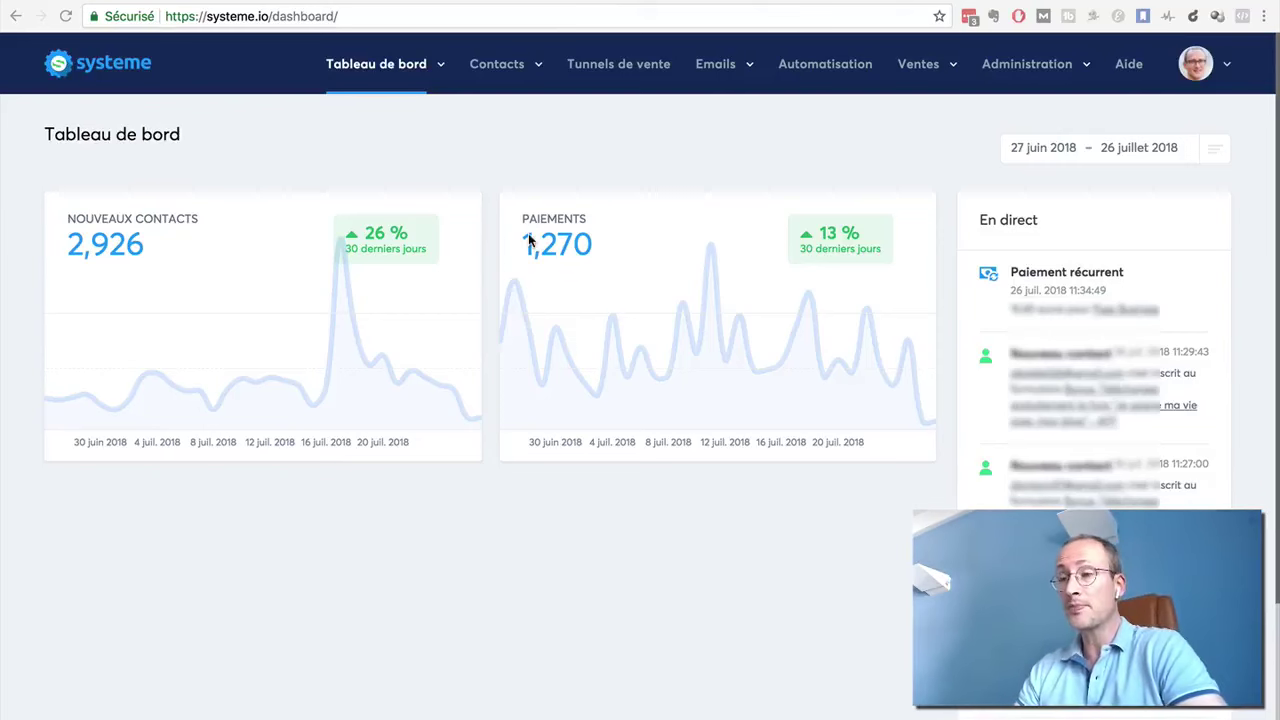
# Create a new sales funnel named "Page de capture" with the goal "Construisez votre audience".
pyautogui.click(617, 70)
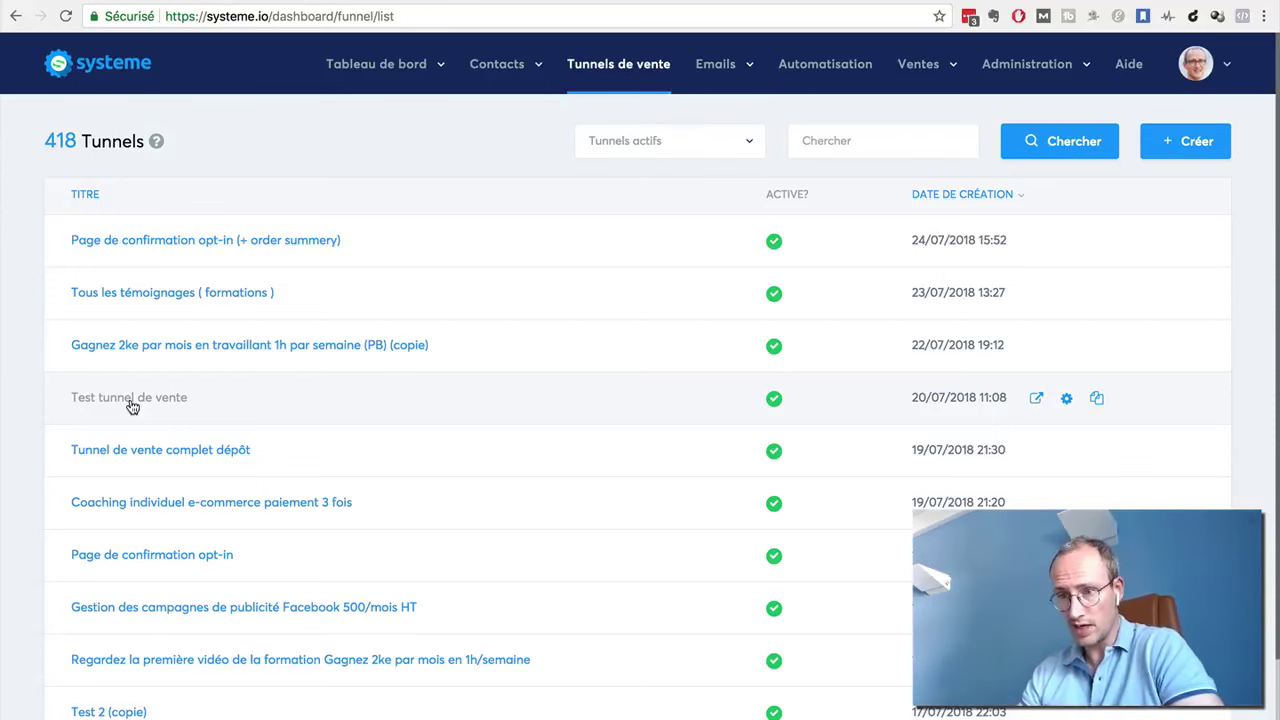
pyautogui.click(1219, 143)
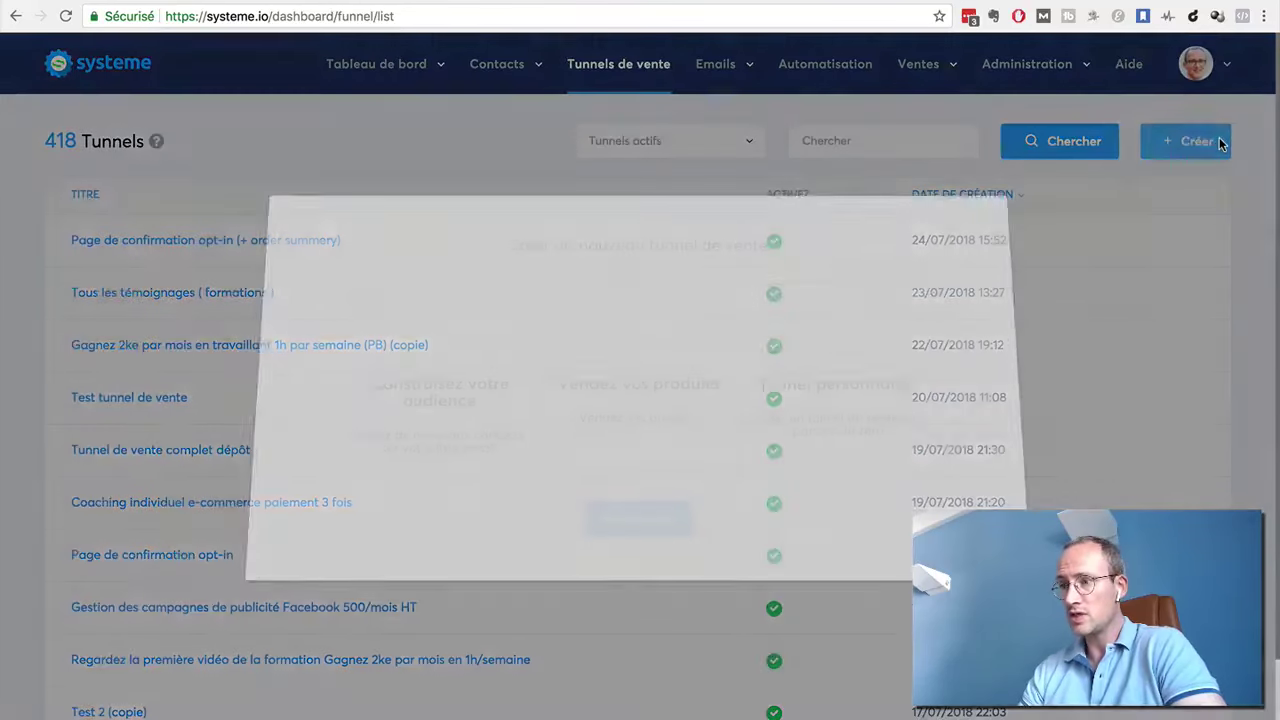
pyautogui.click(503, 313)
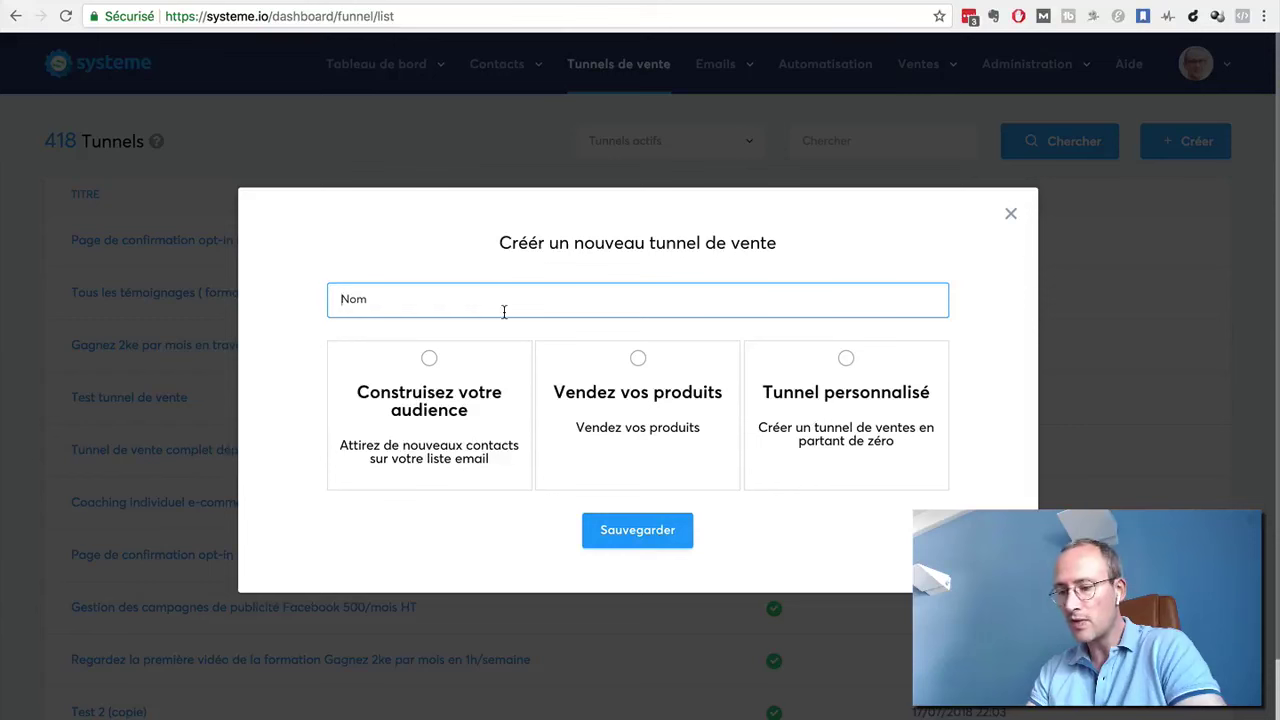
pyautogui.write('Page de capture')
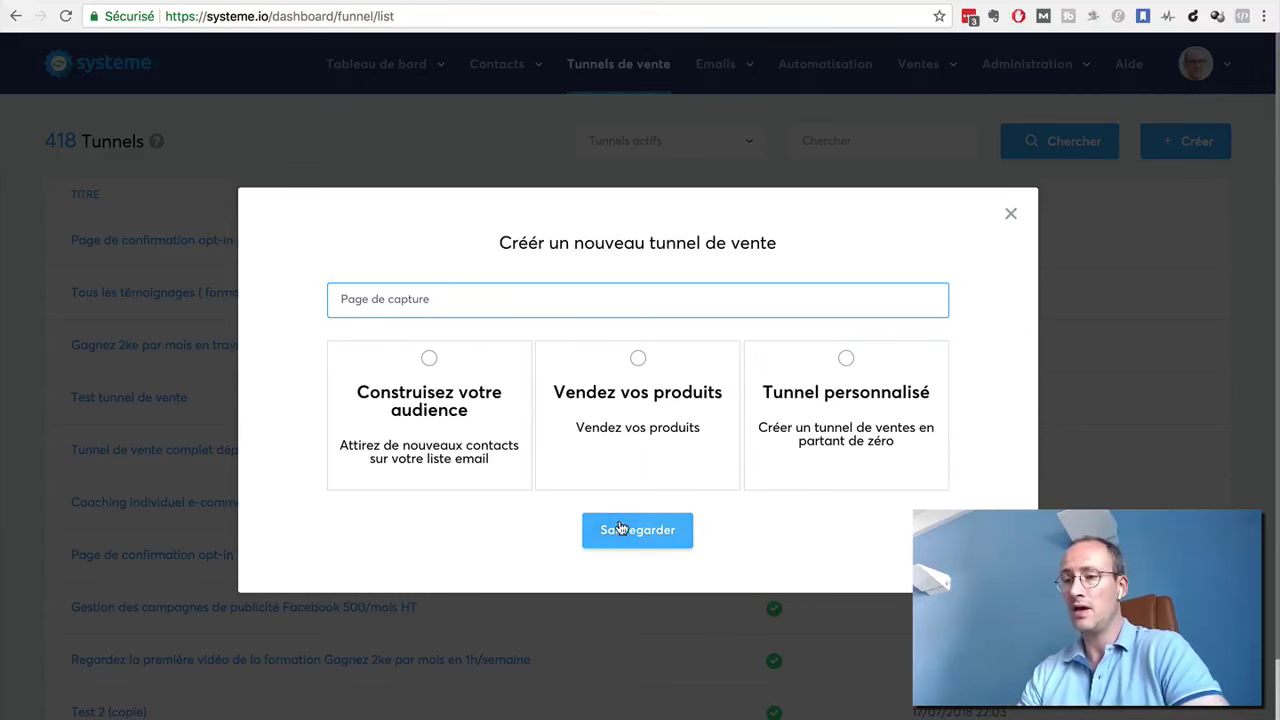
pyautogui.click(429, 359)
pyautogui.click(626, 530)
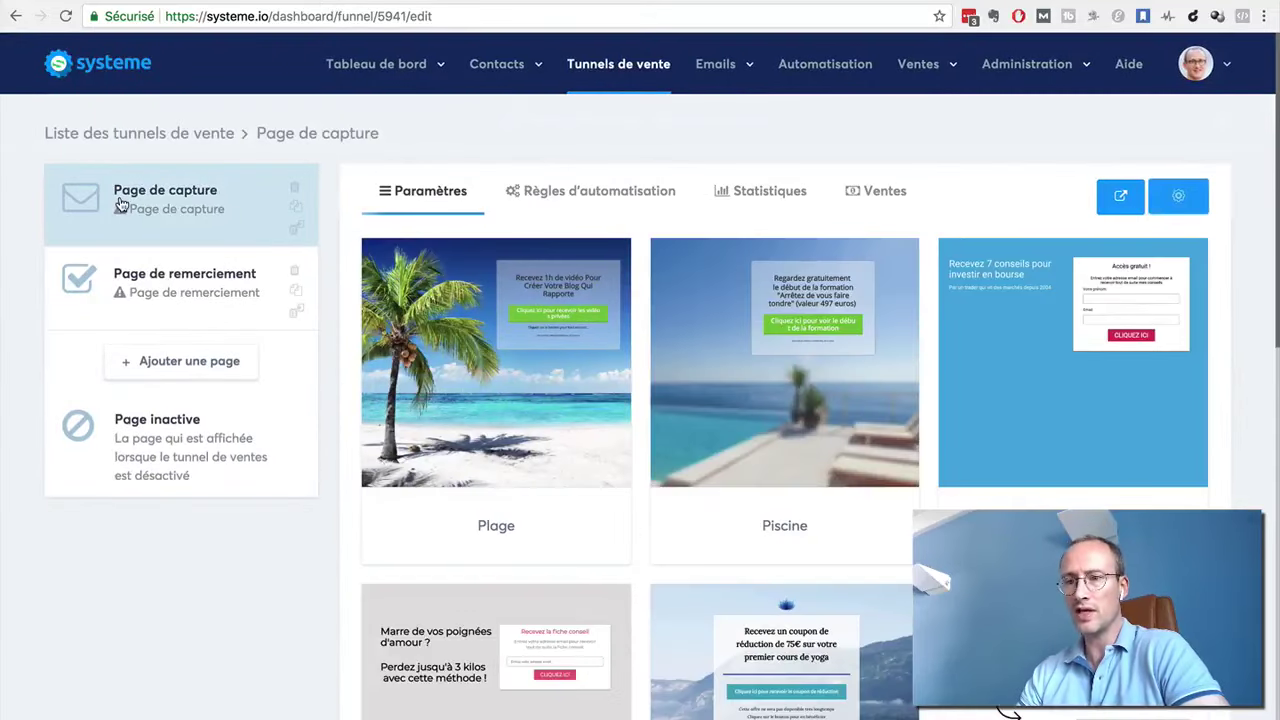
# Browse the capture page templates and apply the systeme.io affiliate programme design to the capture page.
pyautogui.click(150, 276)
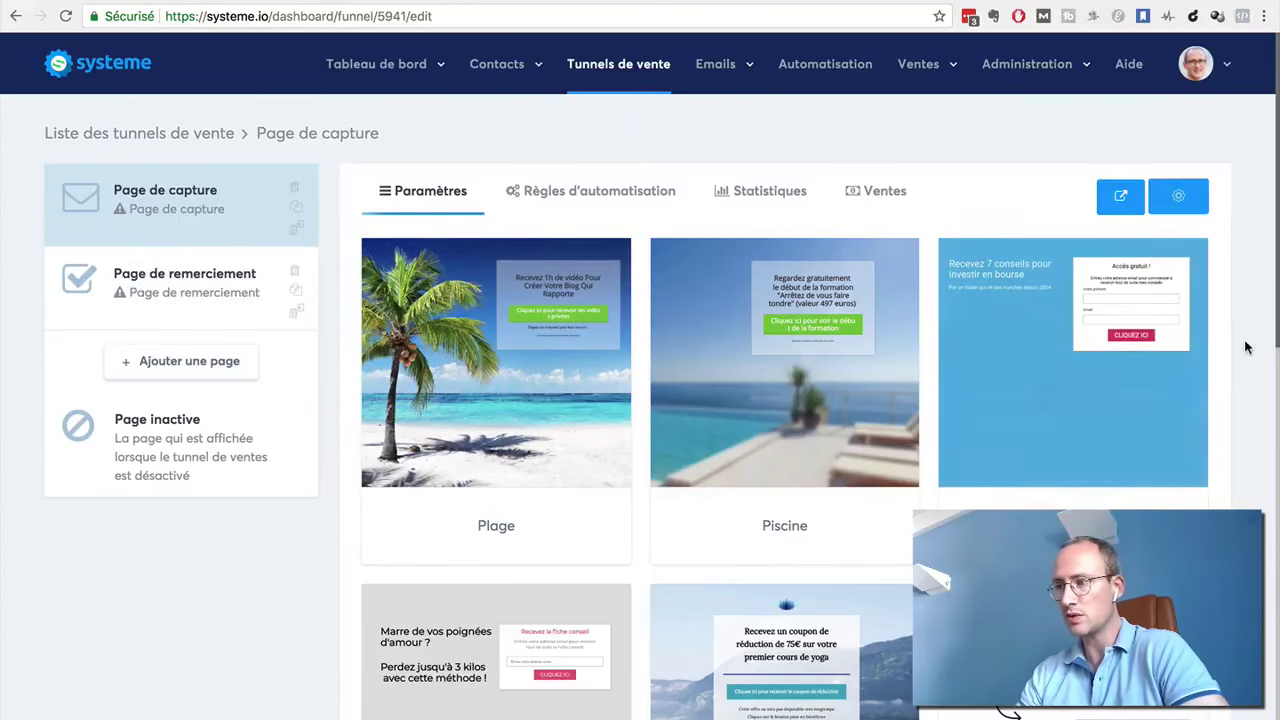
pyautogui.scroll(-2, 1242, 360)
pyautogui.scroll(-5, 1242, 360)
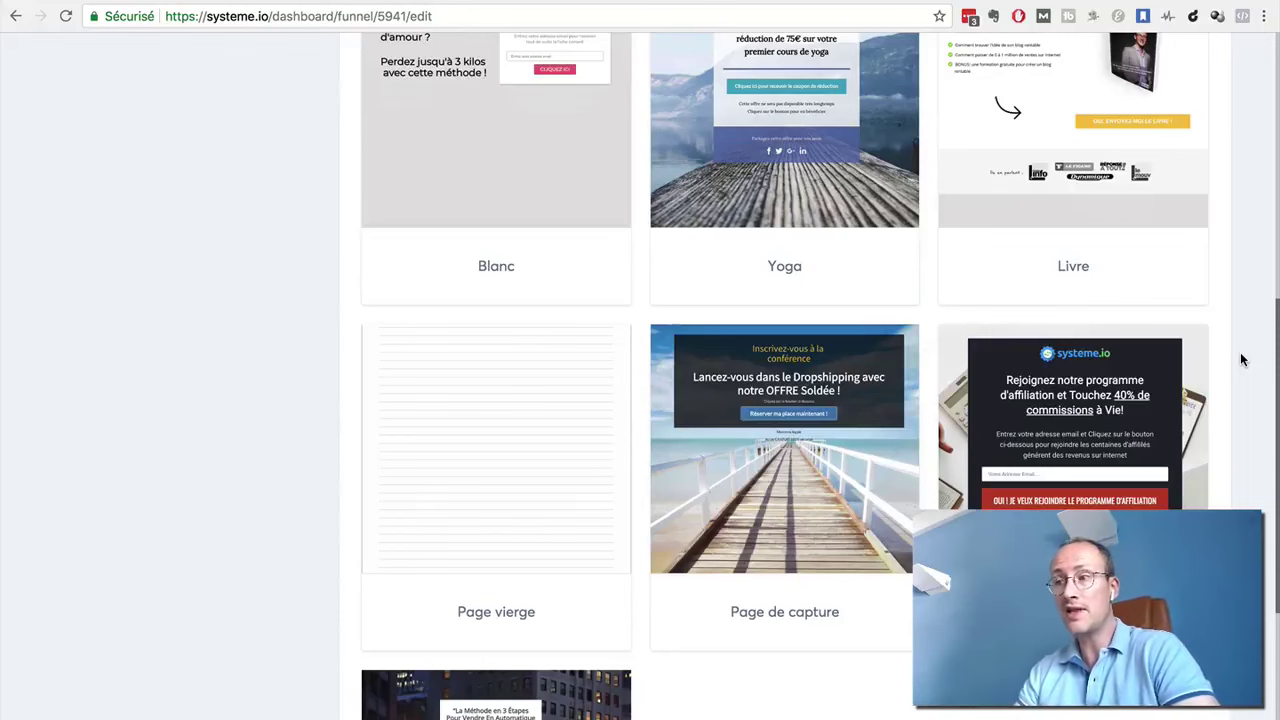
pyautogui.scroll(-3, 1242, 360)
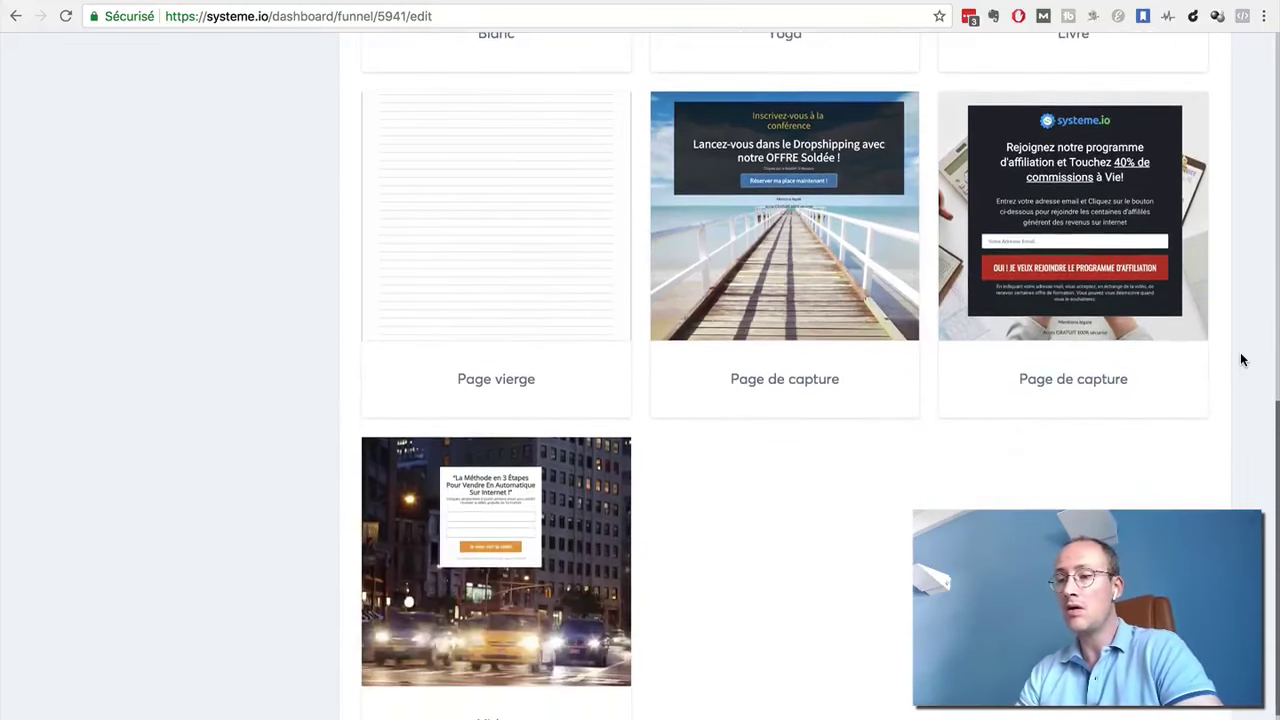
pyautogui.scroll(1, 1242, 360)
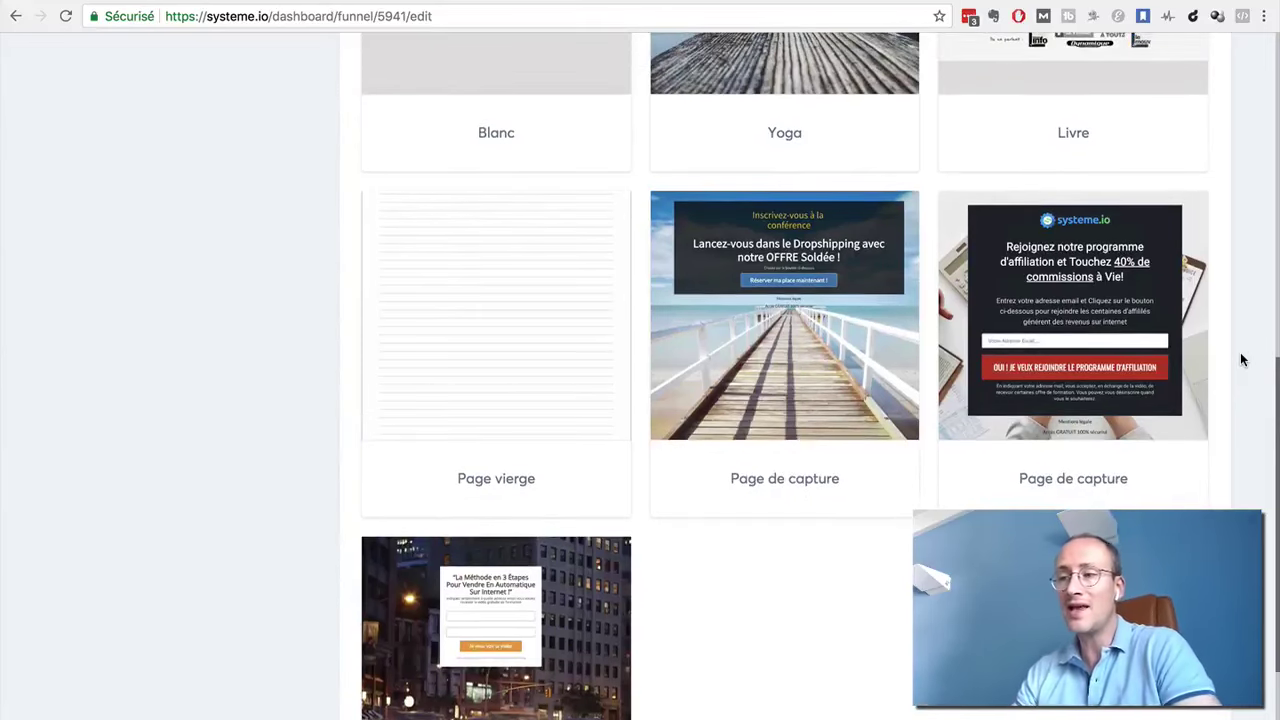
pyautogui.scroll(6, 1230, 264)
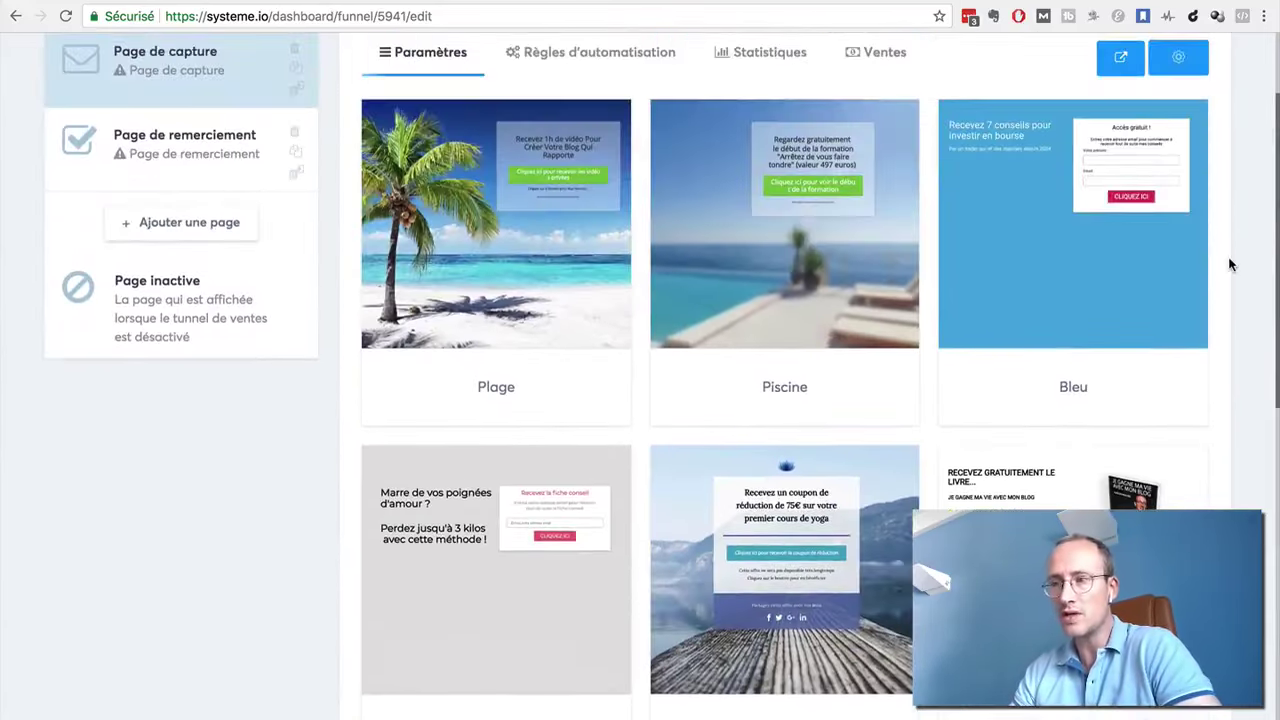
pyautogui.scroll(-5, 1230, 264)
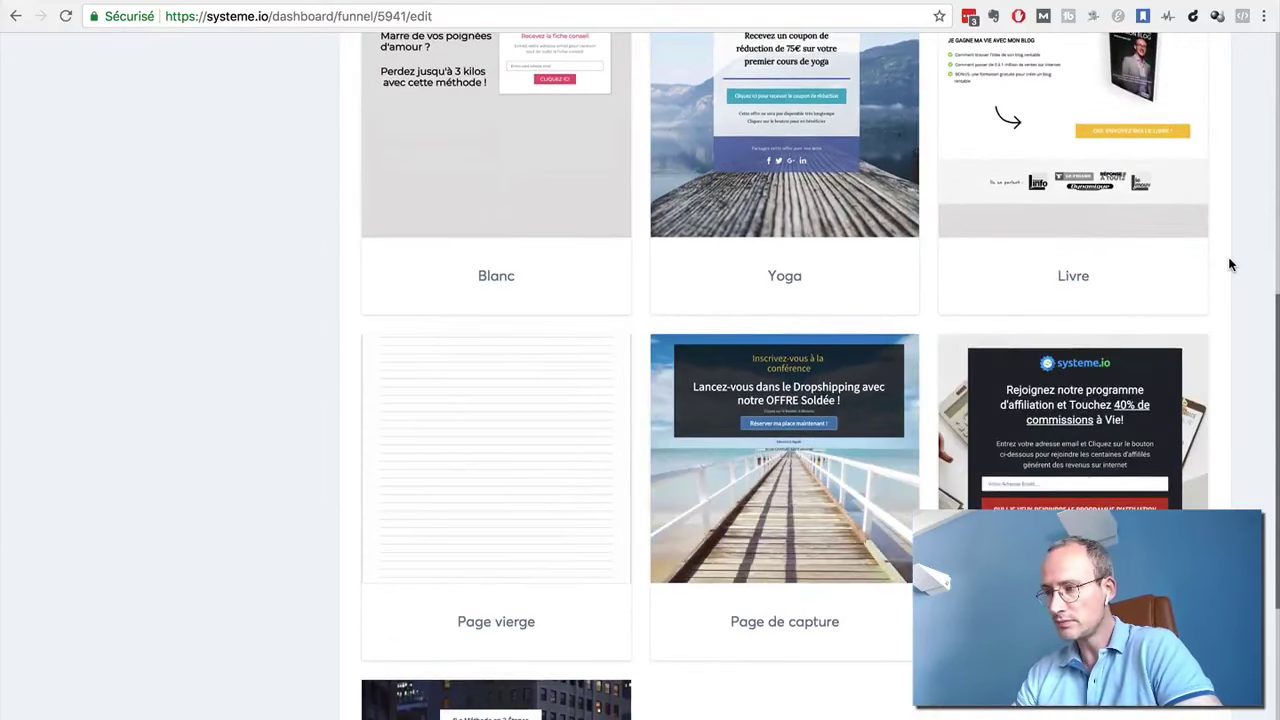
pyautogui.moveTo(1060, 473)
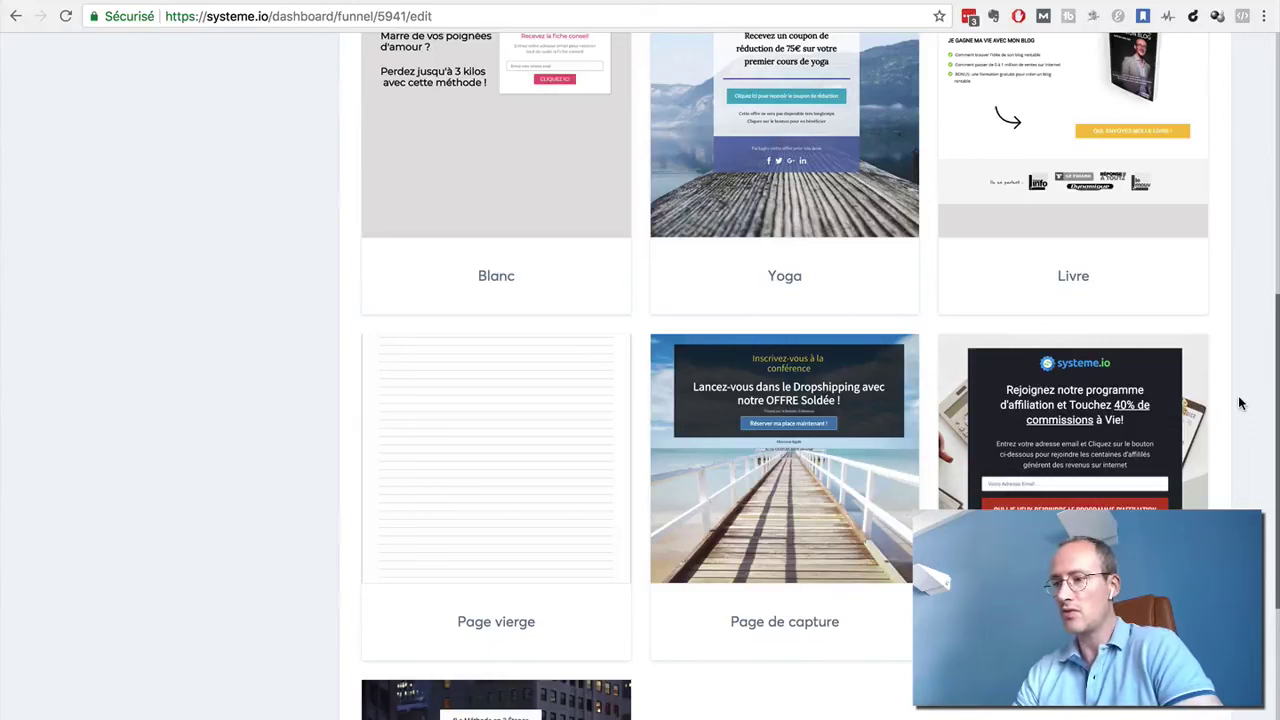
pyautogui.moveTo(1158, 432)
pyautogui.click(996, 458)
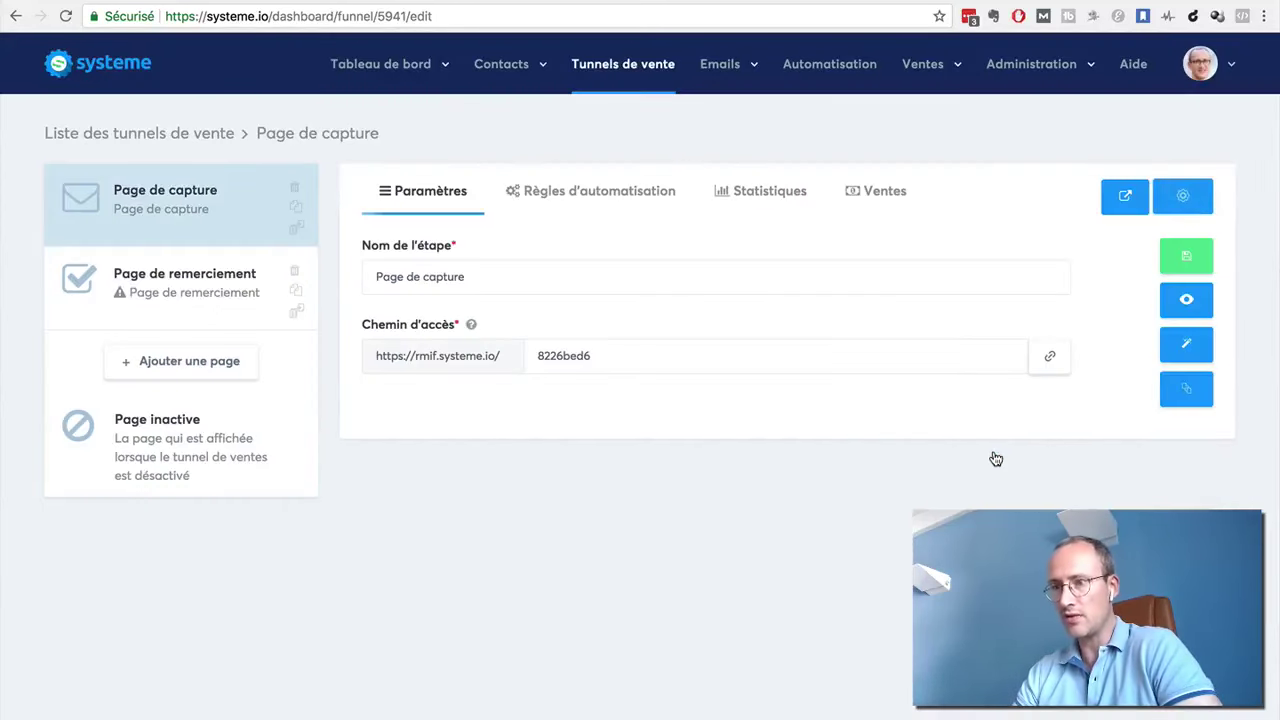
# Try to rename the capture page step as "Guide gratuit".
pyautogui.click(485, 276)
pyautogui.moveTo(486, 276); pyautogui.dragTo(343, 277)
pyautogui.press('BackSpace')
pyautogui.write('Guide')
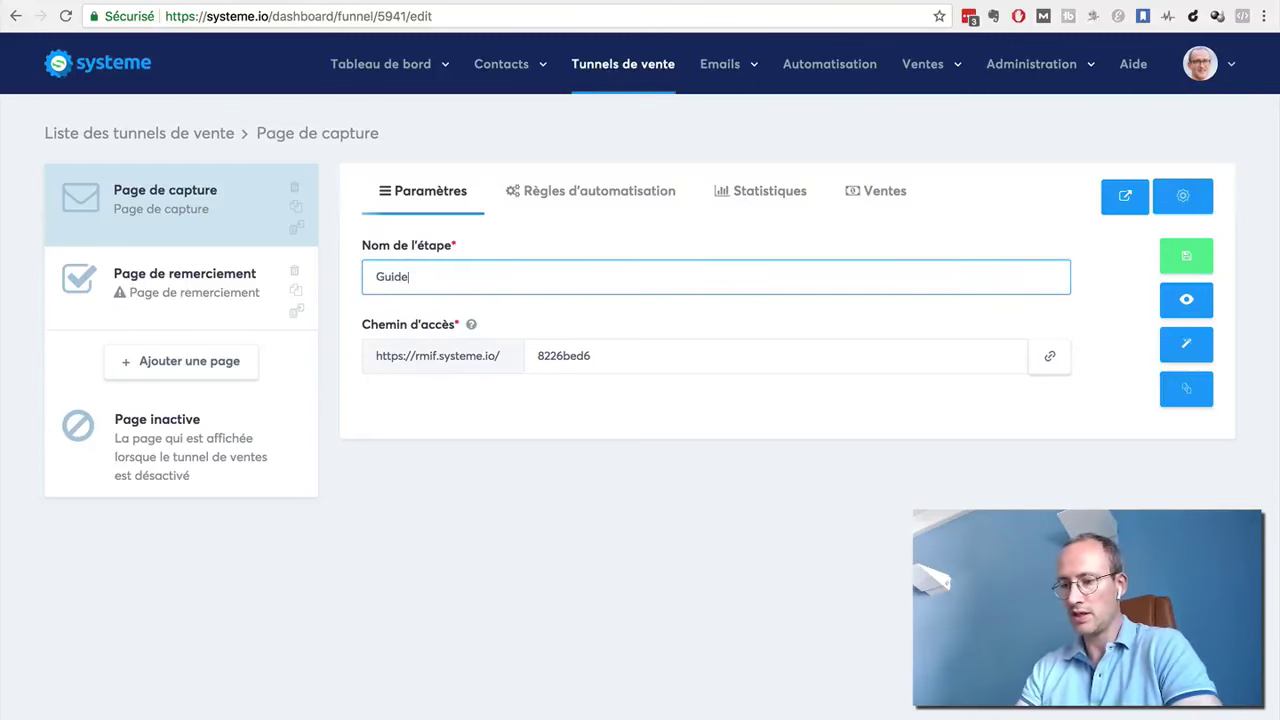
pyautogui.write(' gratuit')
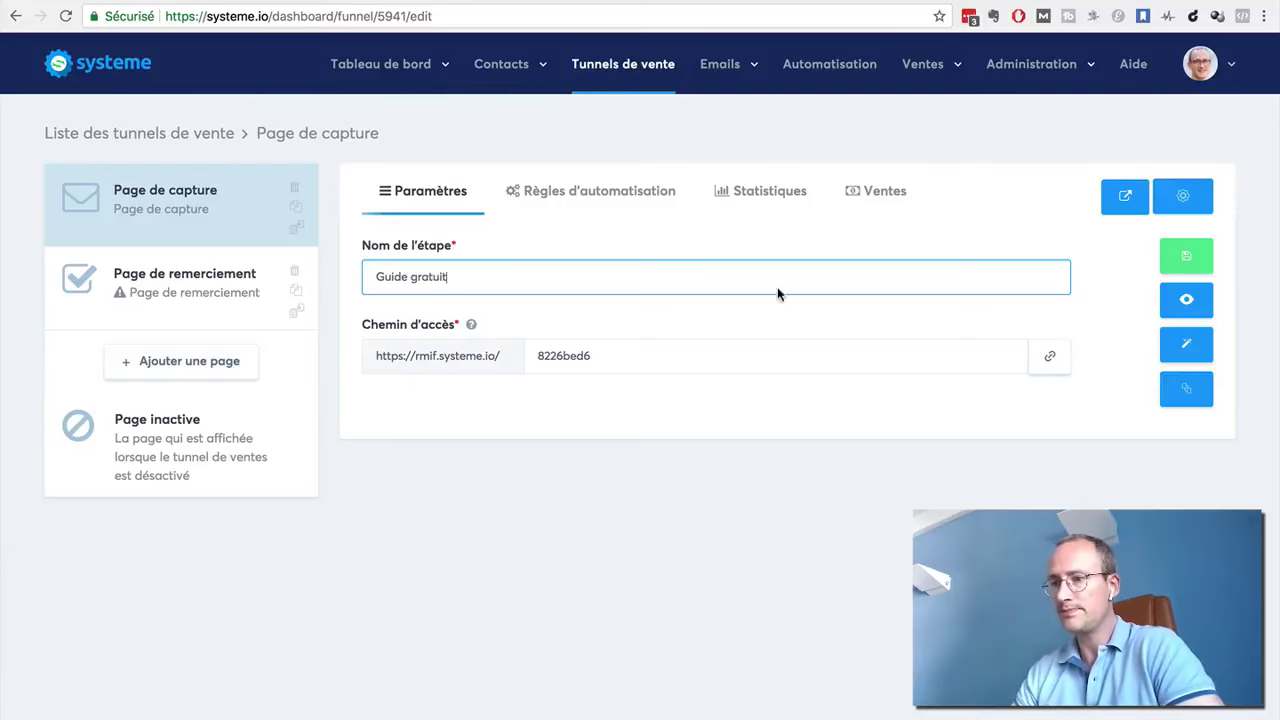
# Preview the capture page, return to its settings and open it in the page editor.
pyautogui.click(1186, 301)
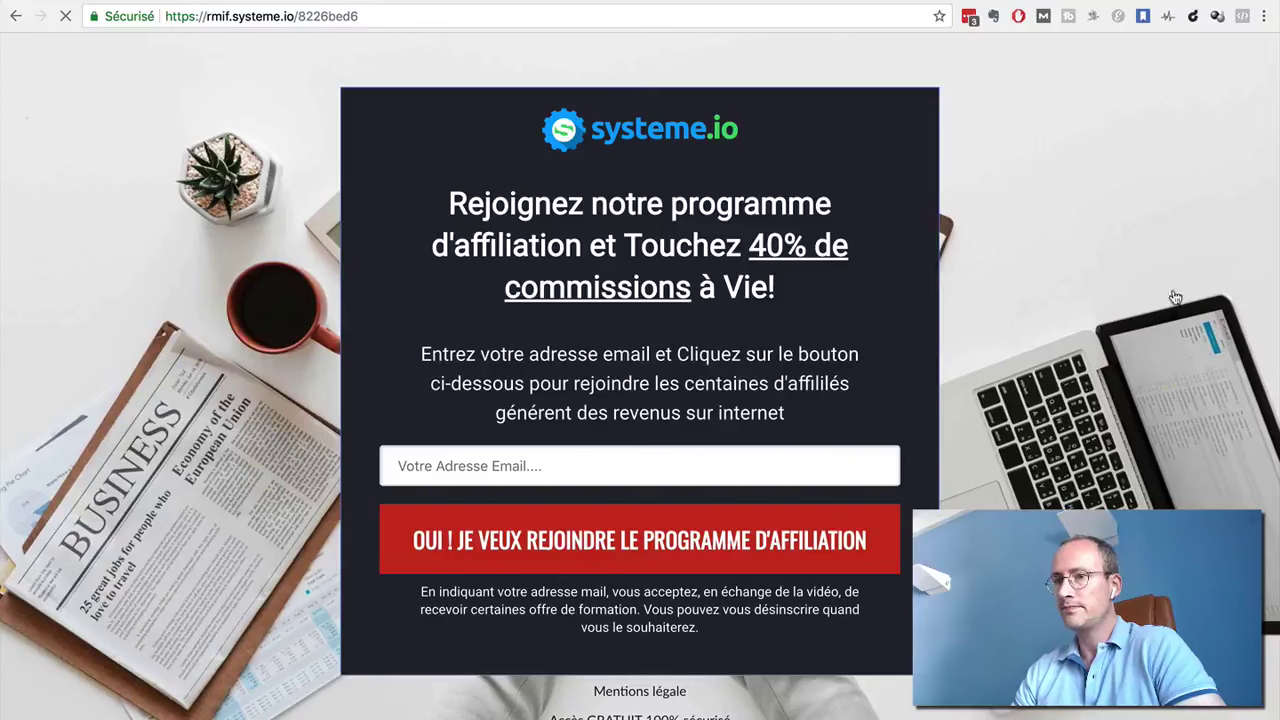
pyautogui.click(16, 16)
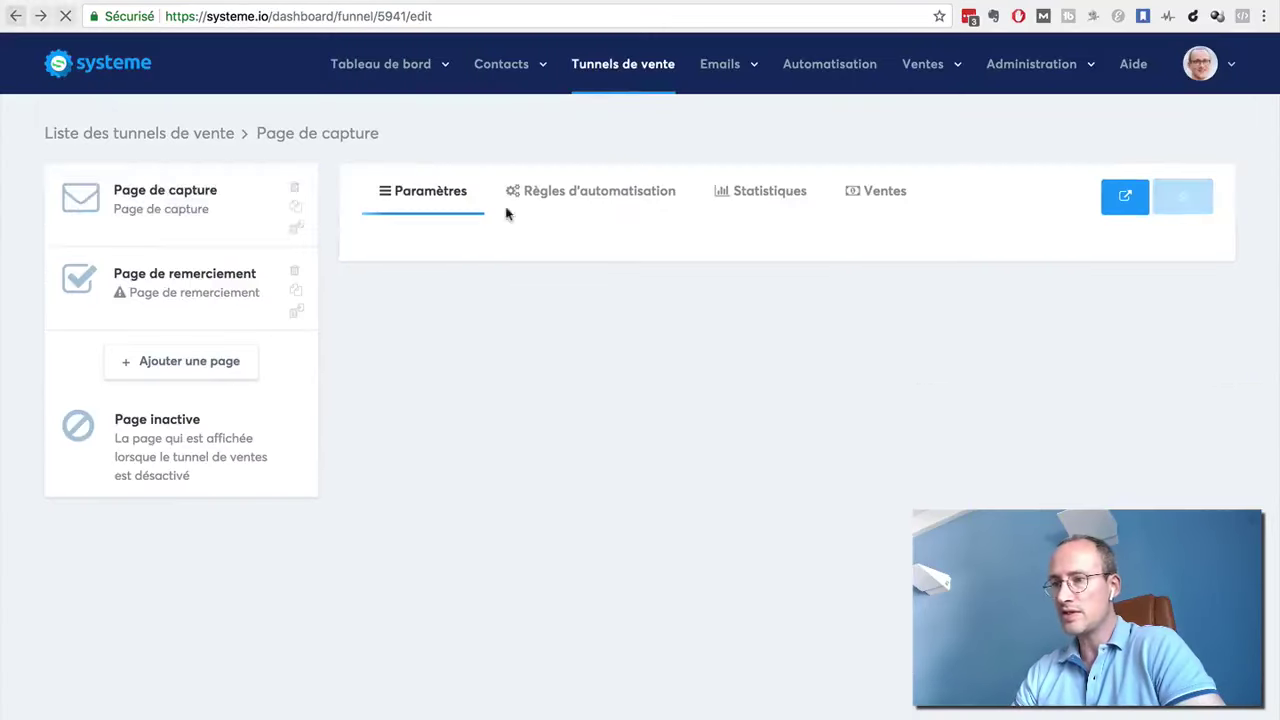
pyautogui.click(1187, 350)
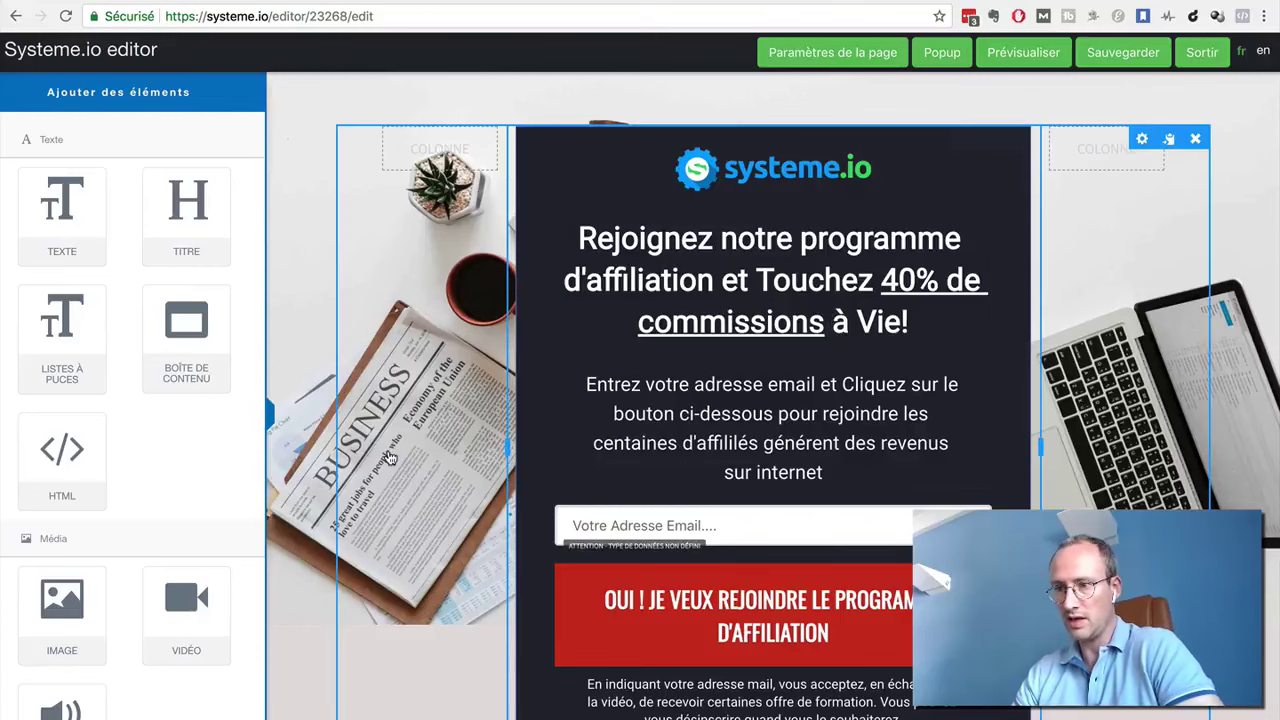
# Add a video element below the capture page's headline and set its top margin to 16.
pyautogui.scroll(-2, 390, 457)
pyautogui.scroll(2, 385, 447)
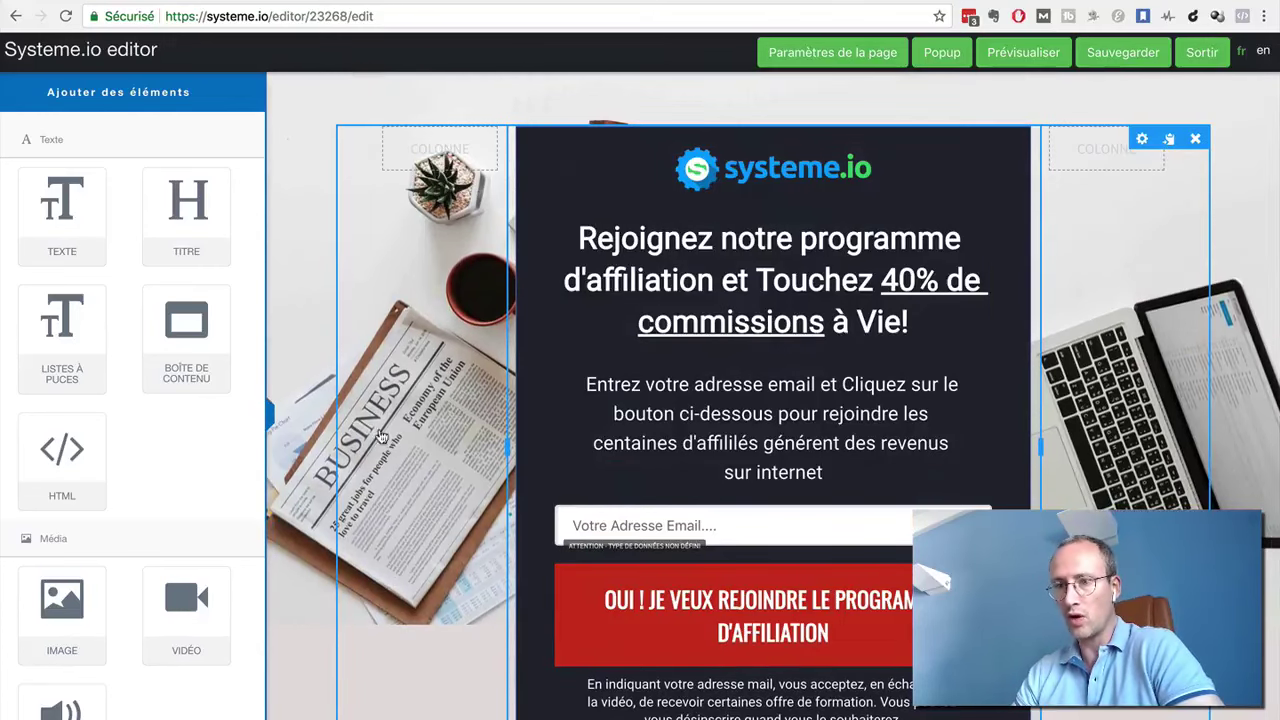
pyautogui.scroll(-2, 140, 530)
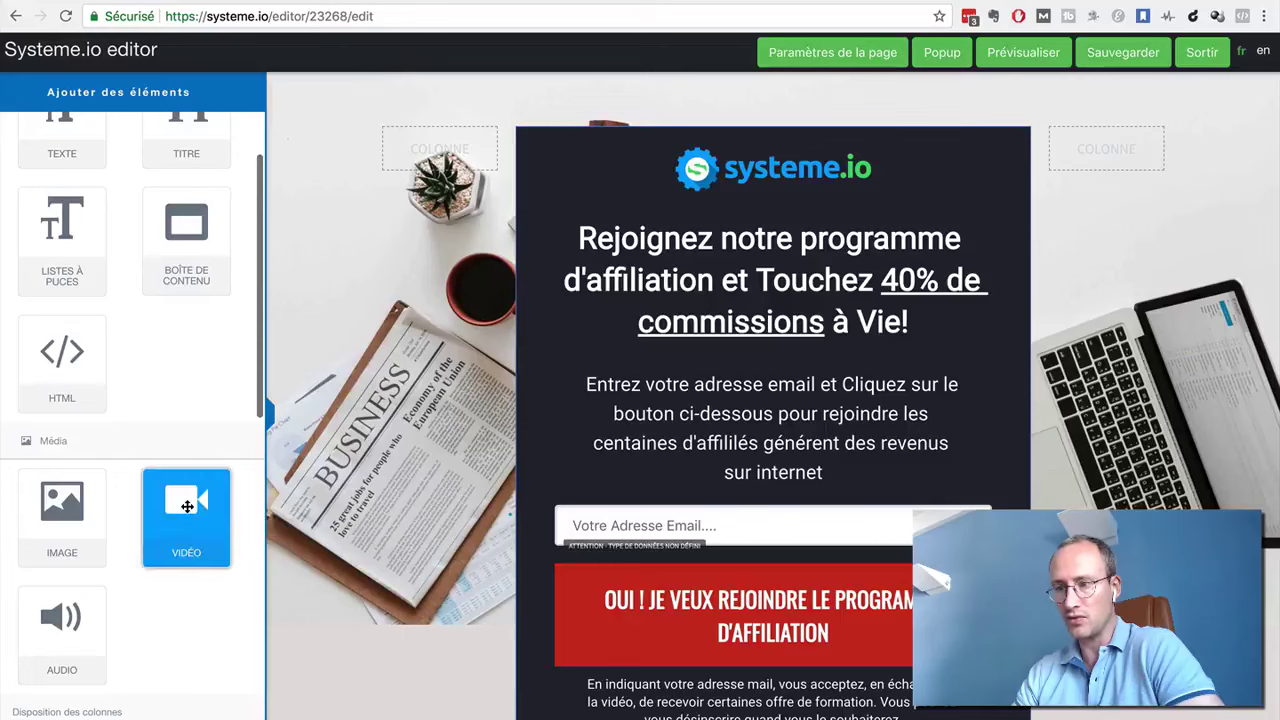
pyautogui.moveTo(187, 506); pyautogui.dragTo(731, 340)
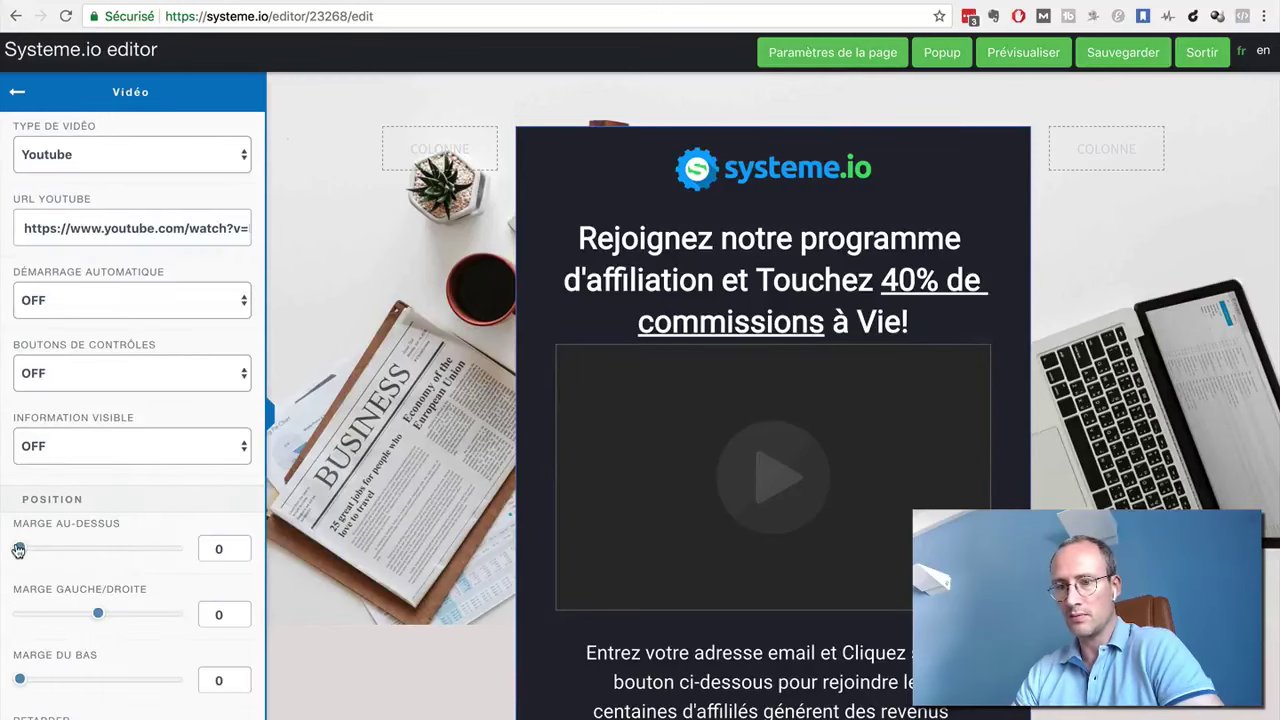
pyautogui.moveTo(18, 550); pyautogui.dragTo(33, 550)
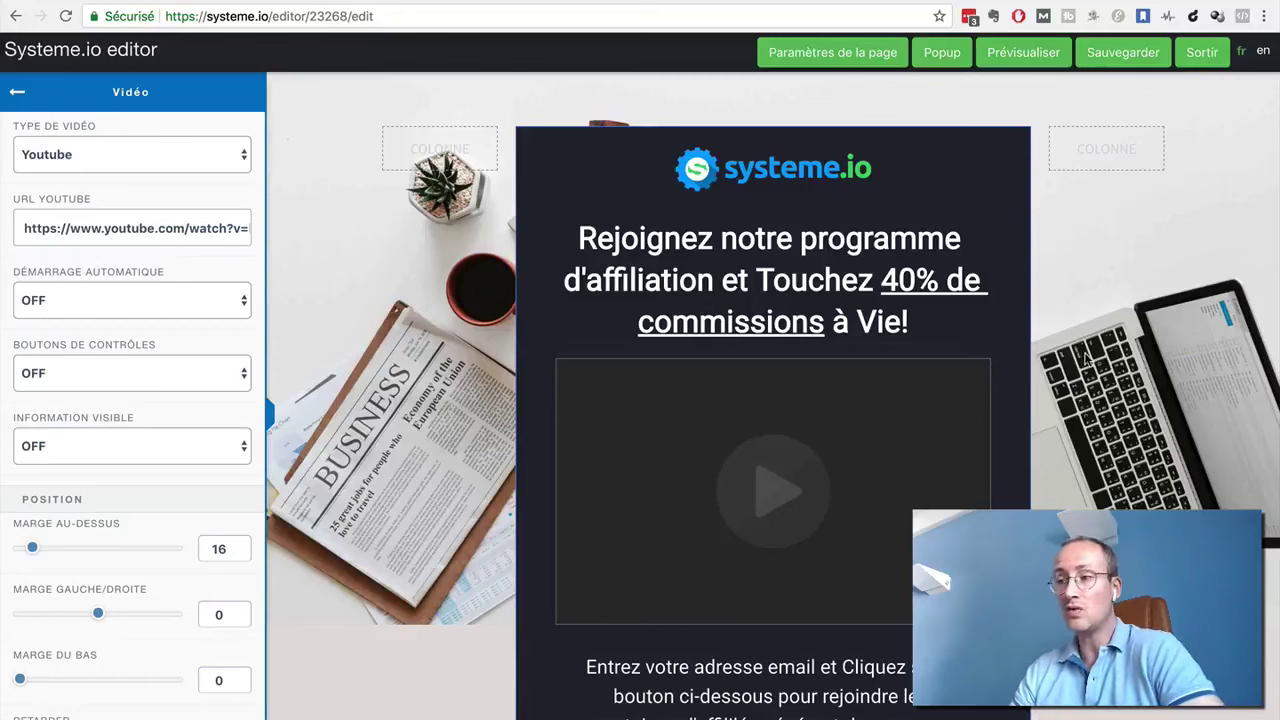
# Delete the video element from the capture page.
pyautogui.click(860, 423)
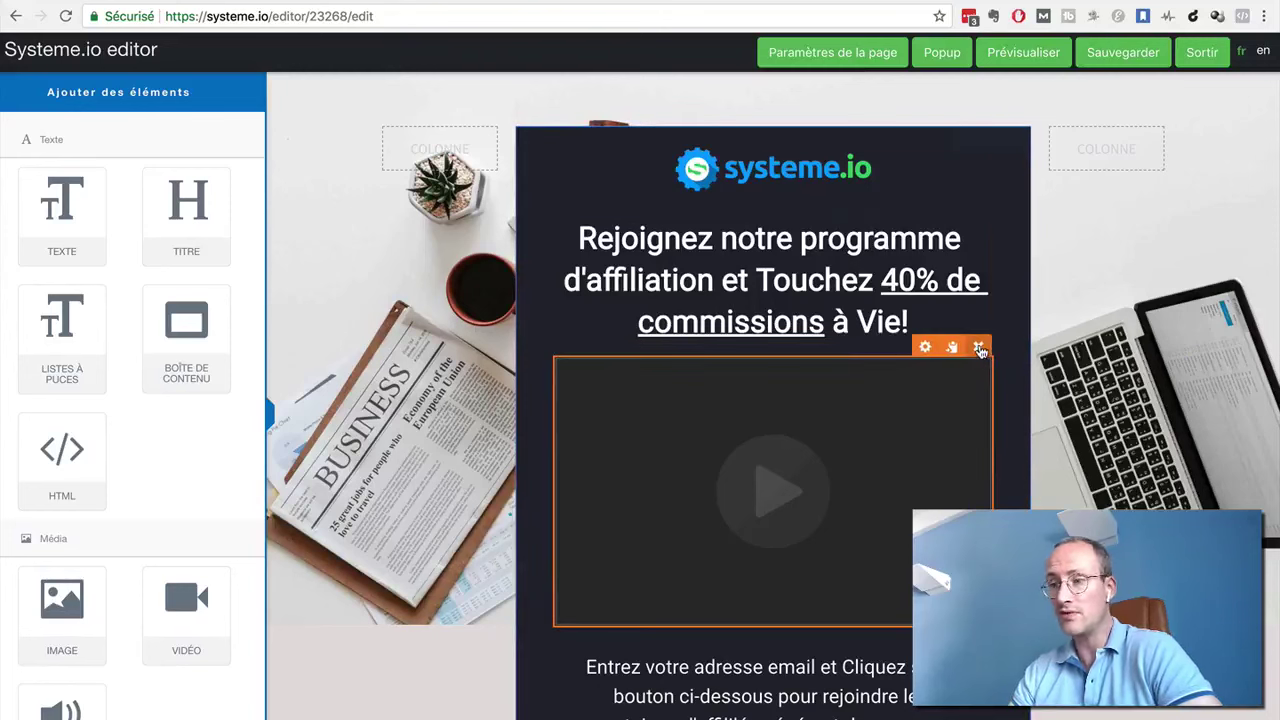
pyautogui.click(977, 347)
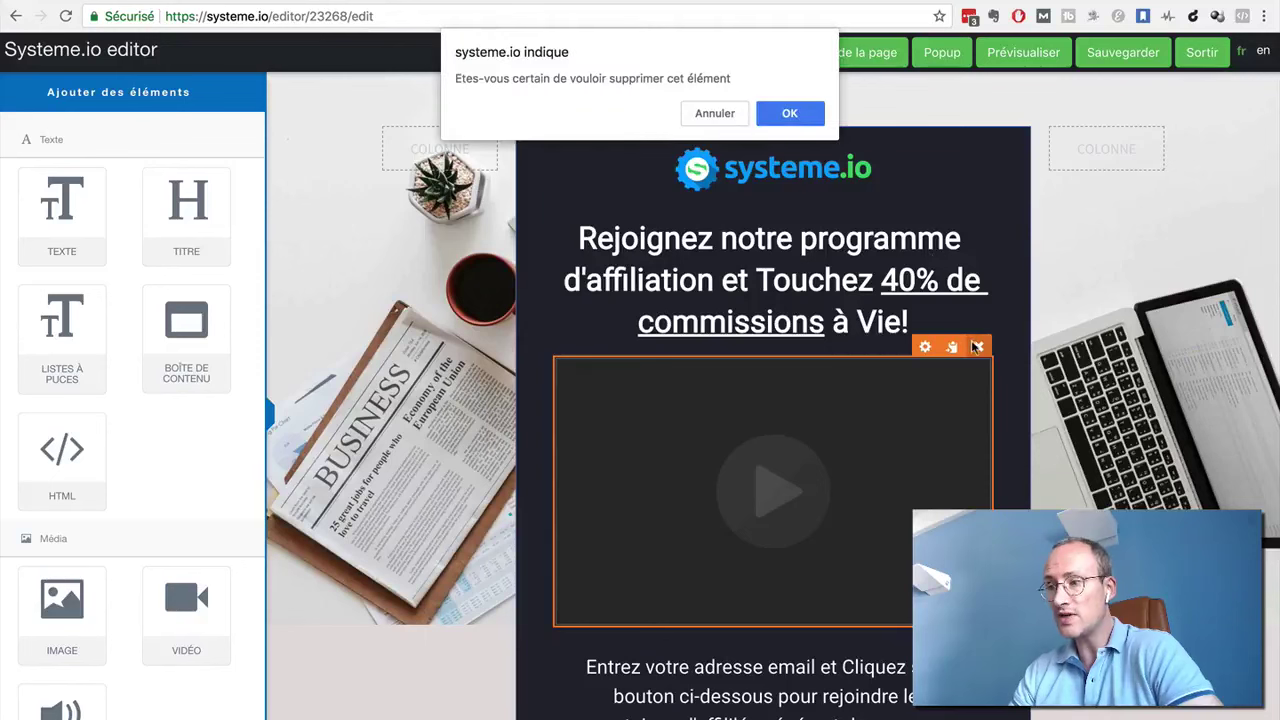
pyautogui.click(805, 112)
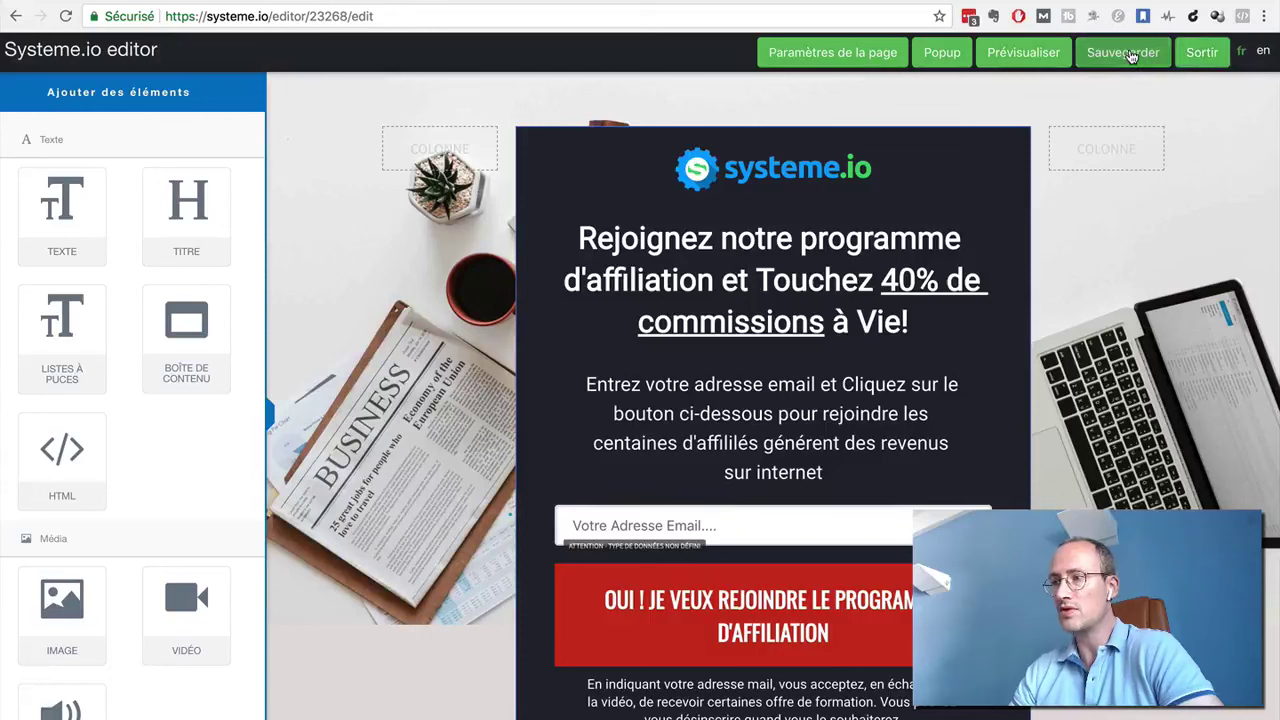
# Save the capture page and exit the editor.
pyautogui.click(1130, 56)
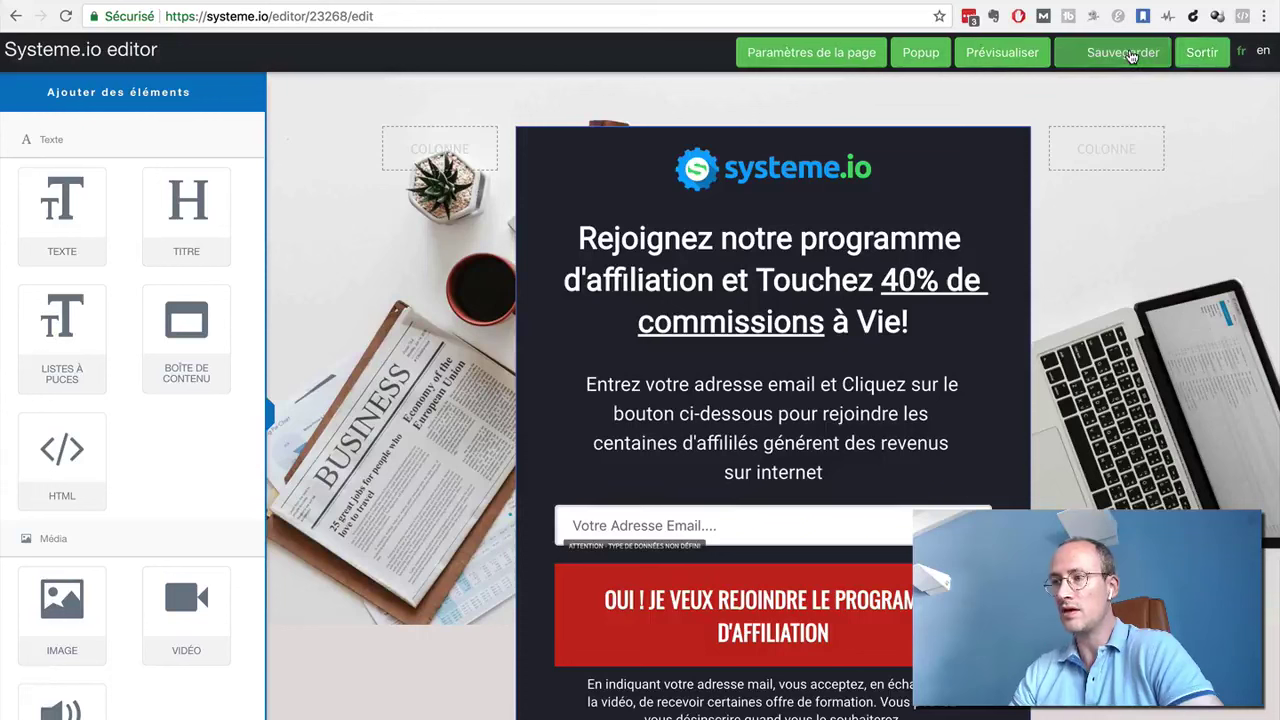
pyautogui.click(1201, 55)
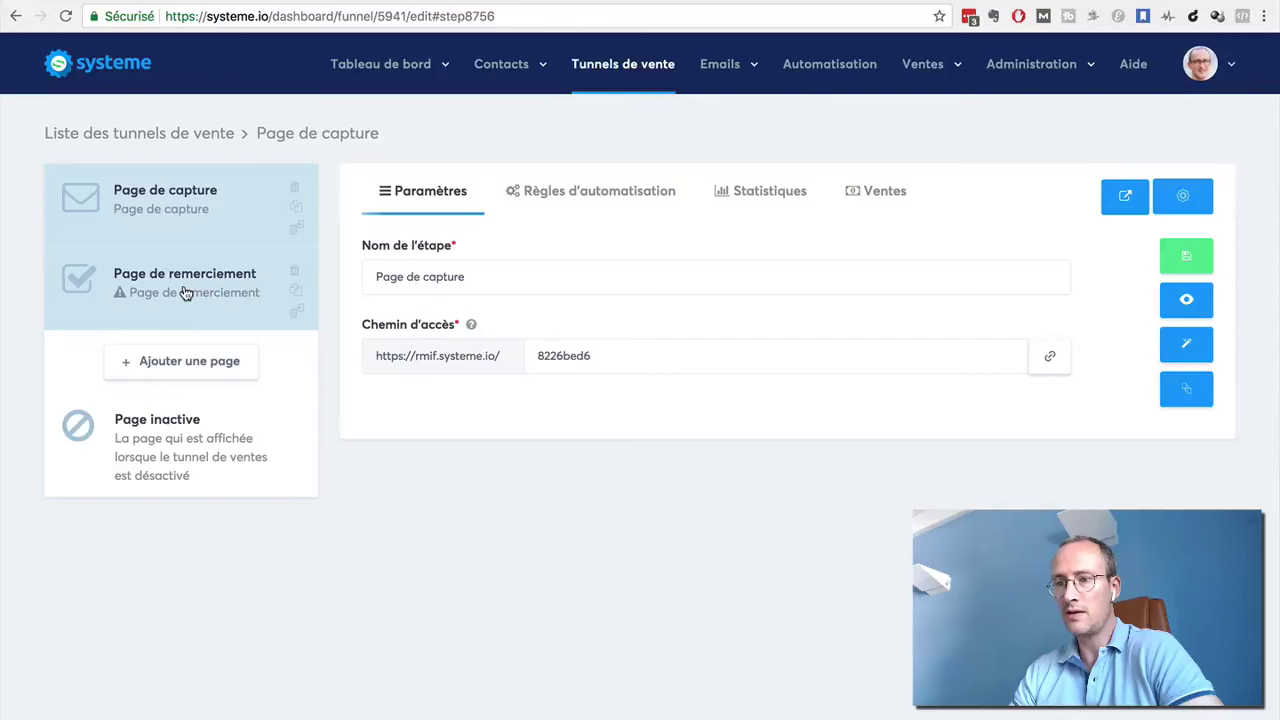
# Apply the "Page de confirmation opt-in" template to the "Page de remerciement" step.
pyautogui.click(185, 292)
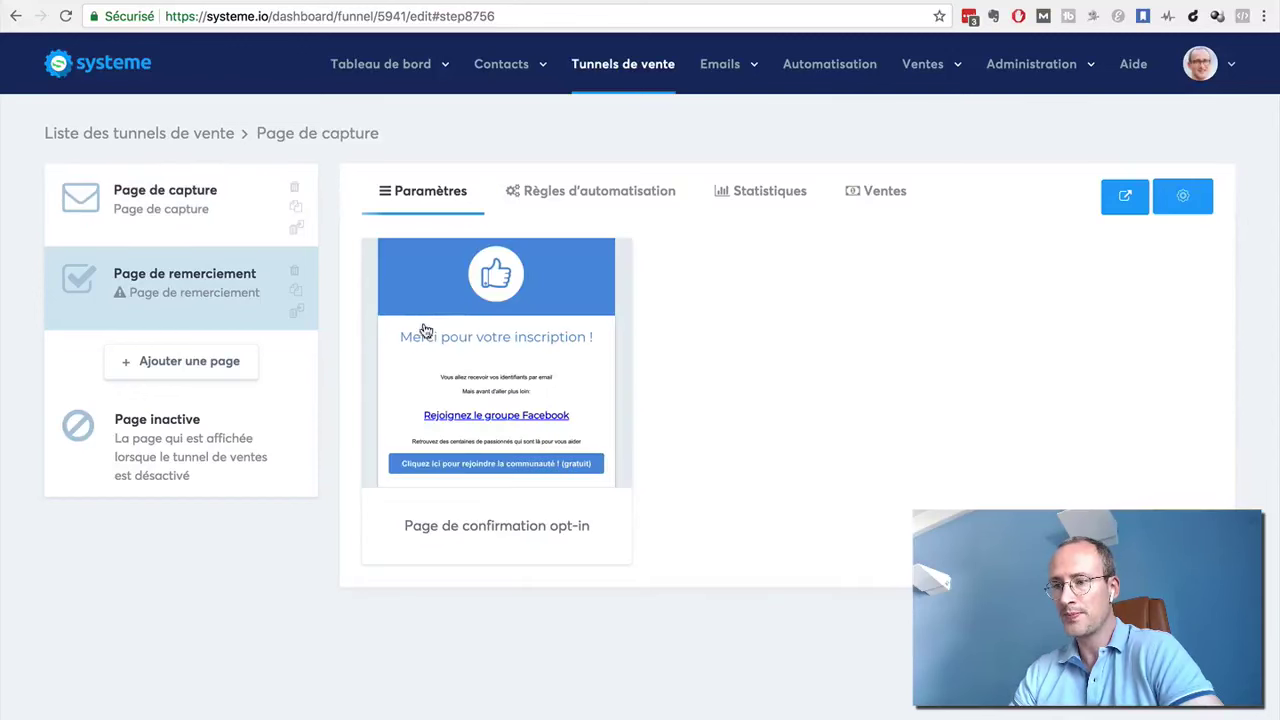
pyautogui.moveTo(430, 329)
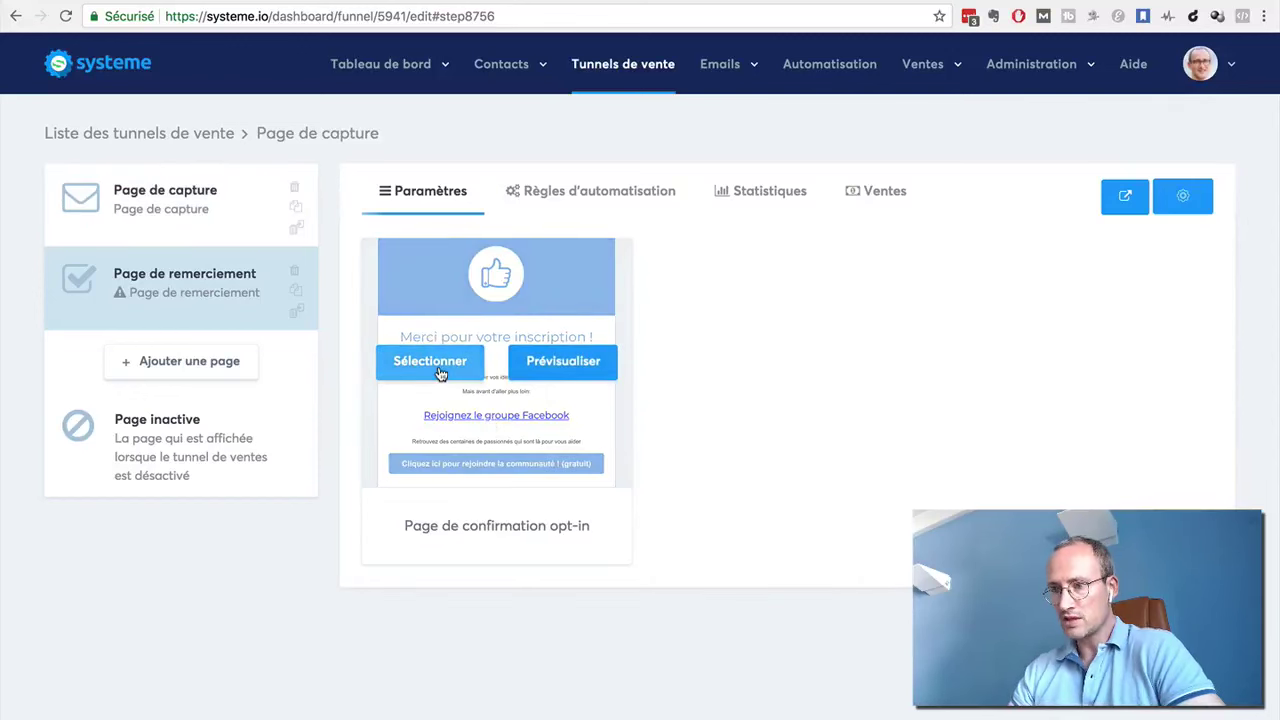
pyautogui.click(440, 372)
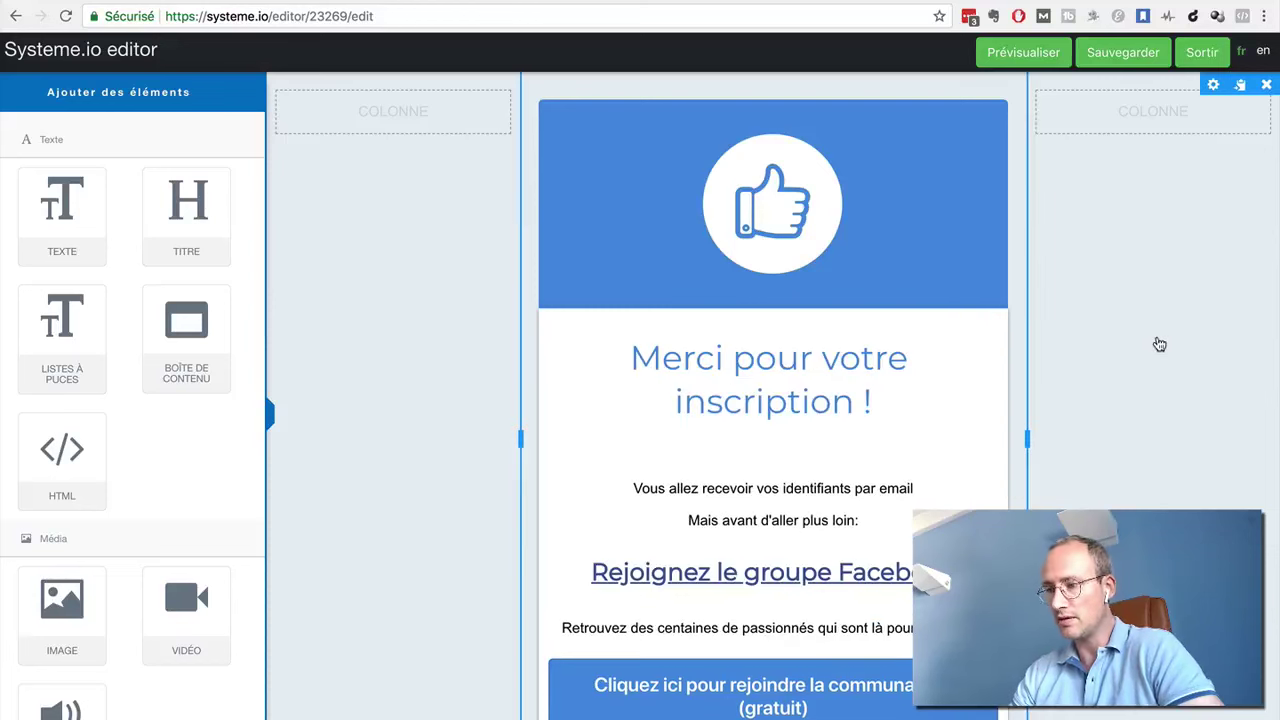
# Delete the line "Vous allez recevoir vos identifiants par email" from the text below the thank-you page's title.
pyautogui.click(822, 412)
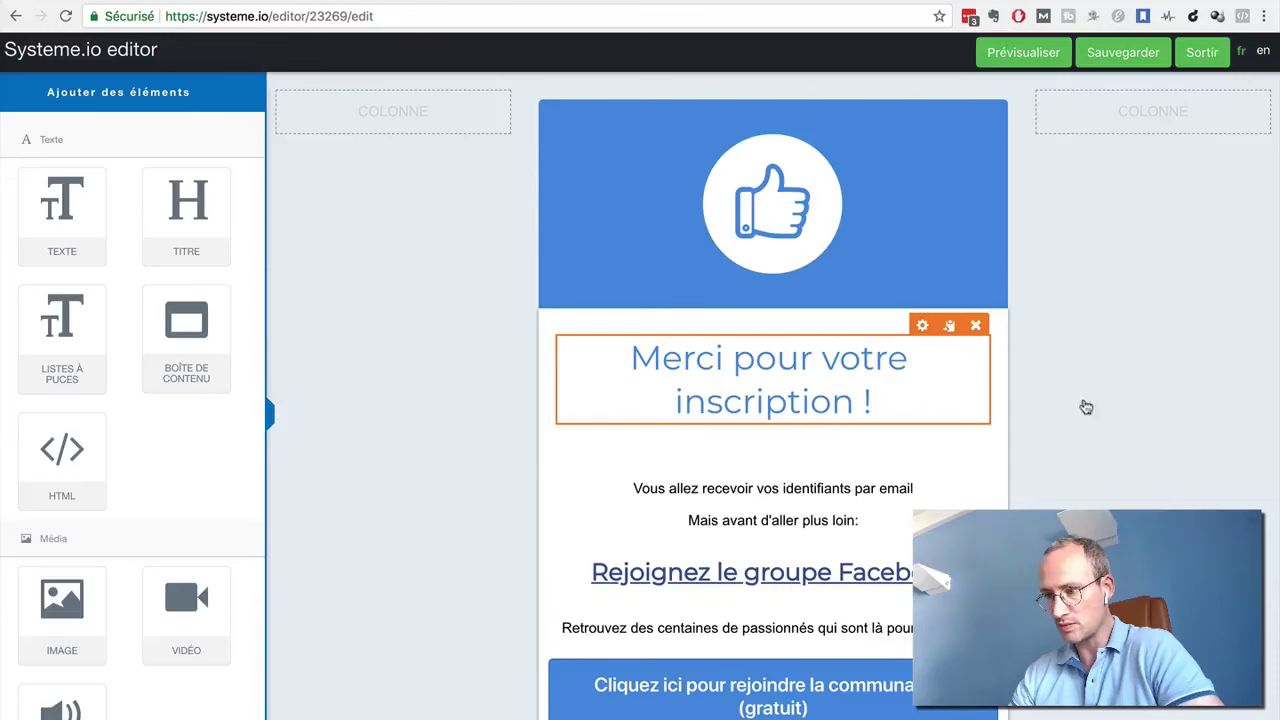
pyautogui.scroll(-1, 1081, 463)
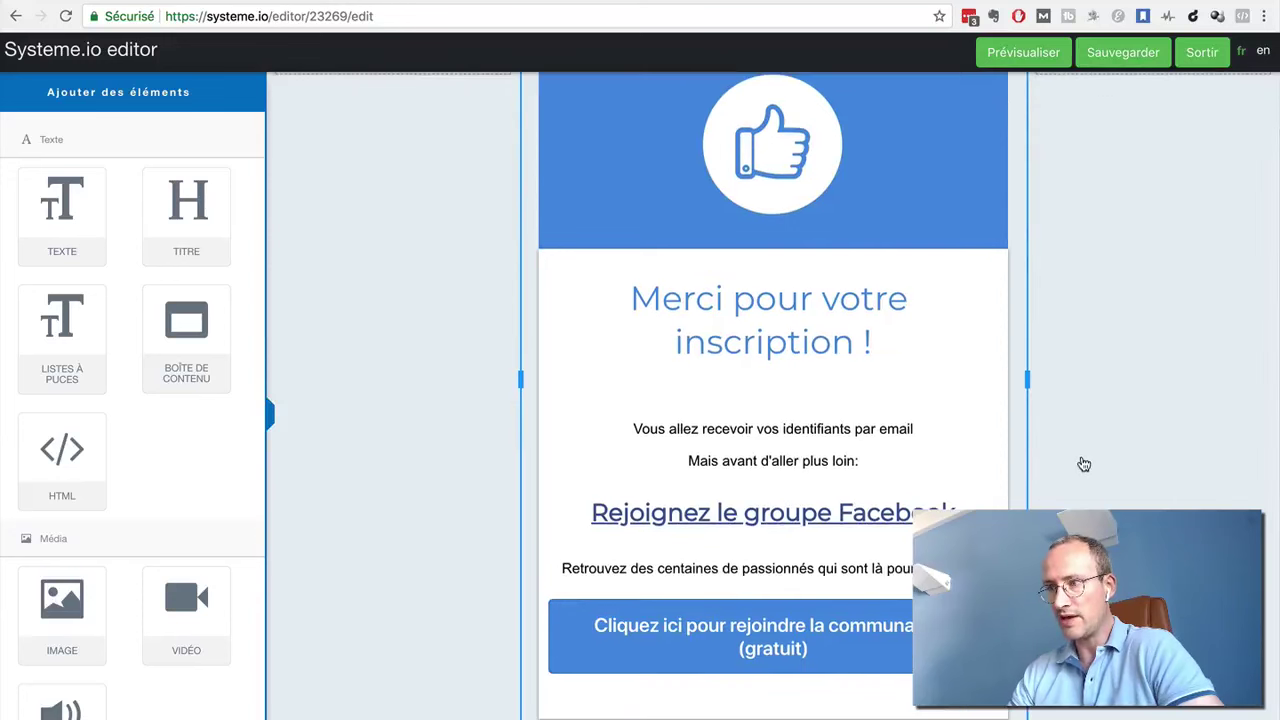
pyautogui.scroll(1, 1083, 464)
pyautogui.click(868, 488)
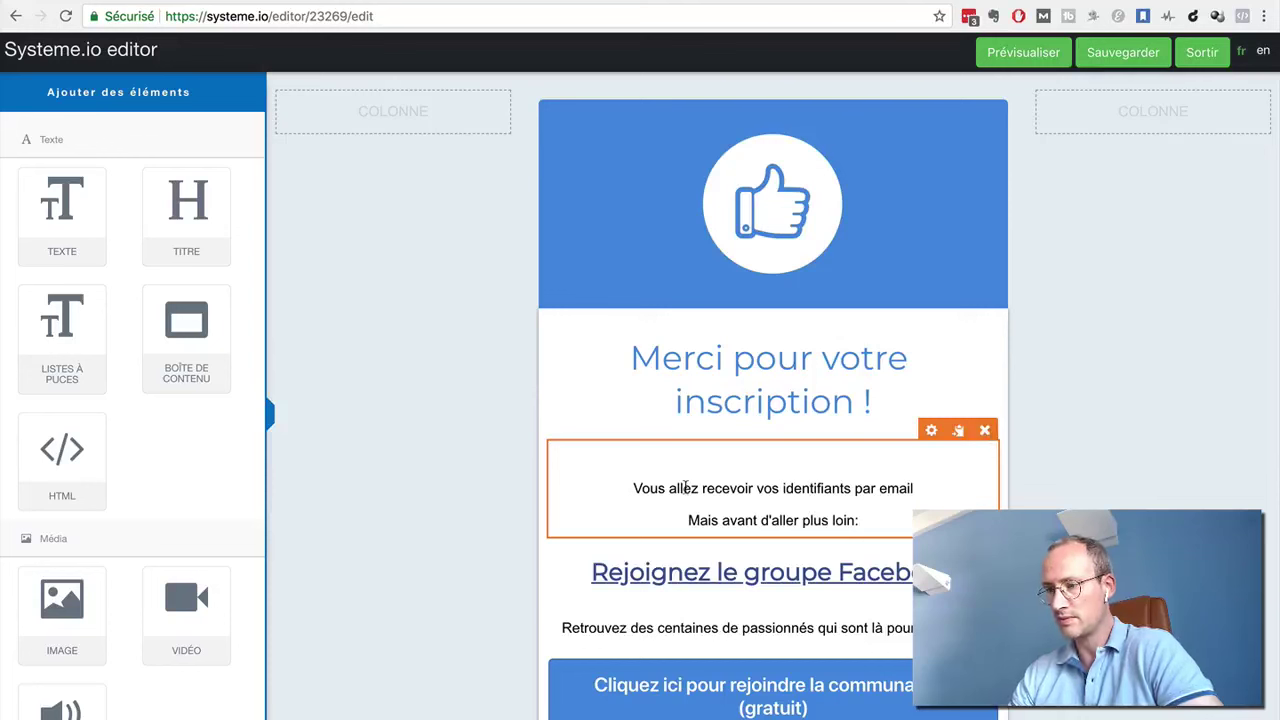
pyautogui.click(631, 487)
pyautogui.moveTo(783, 488); pyautogui.dragTo(922, 489)
pyautogui.press('BackSpace')
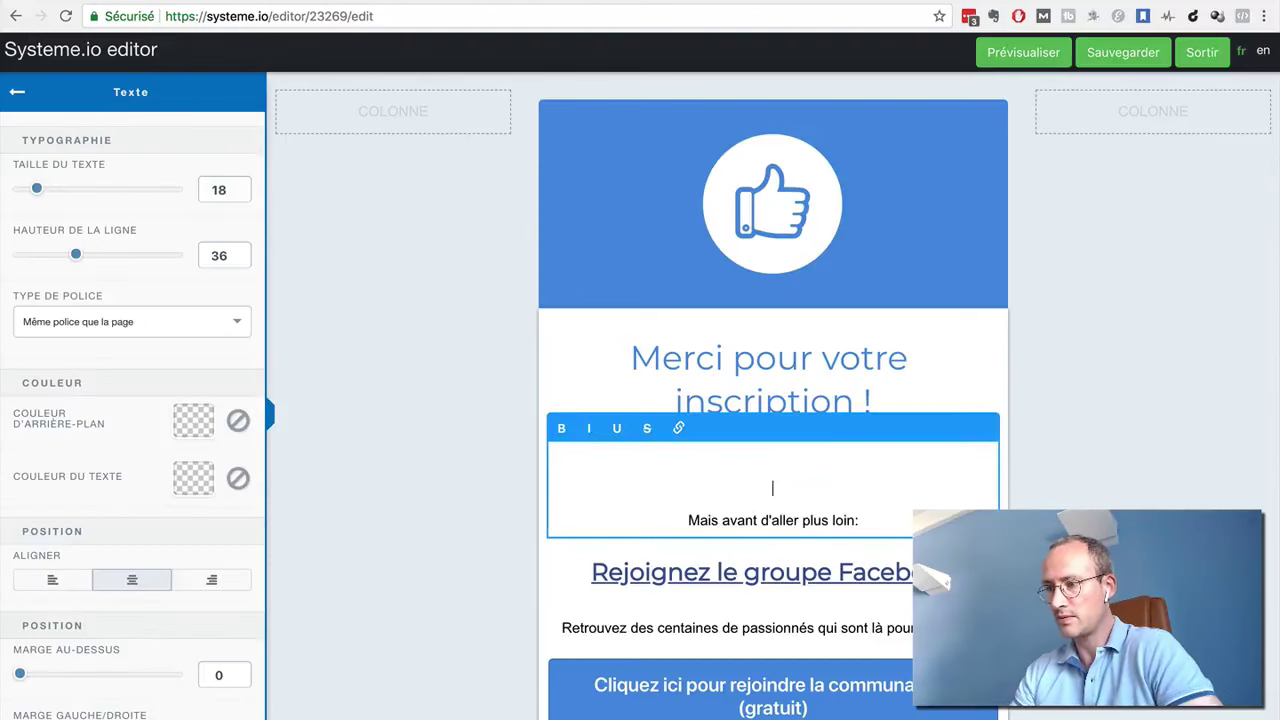
pyautogui.press('BackSpace')
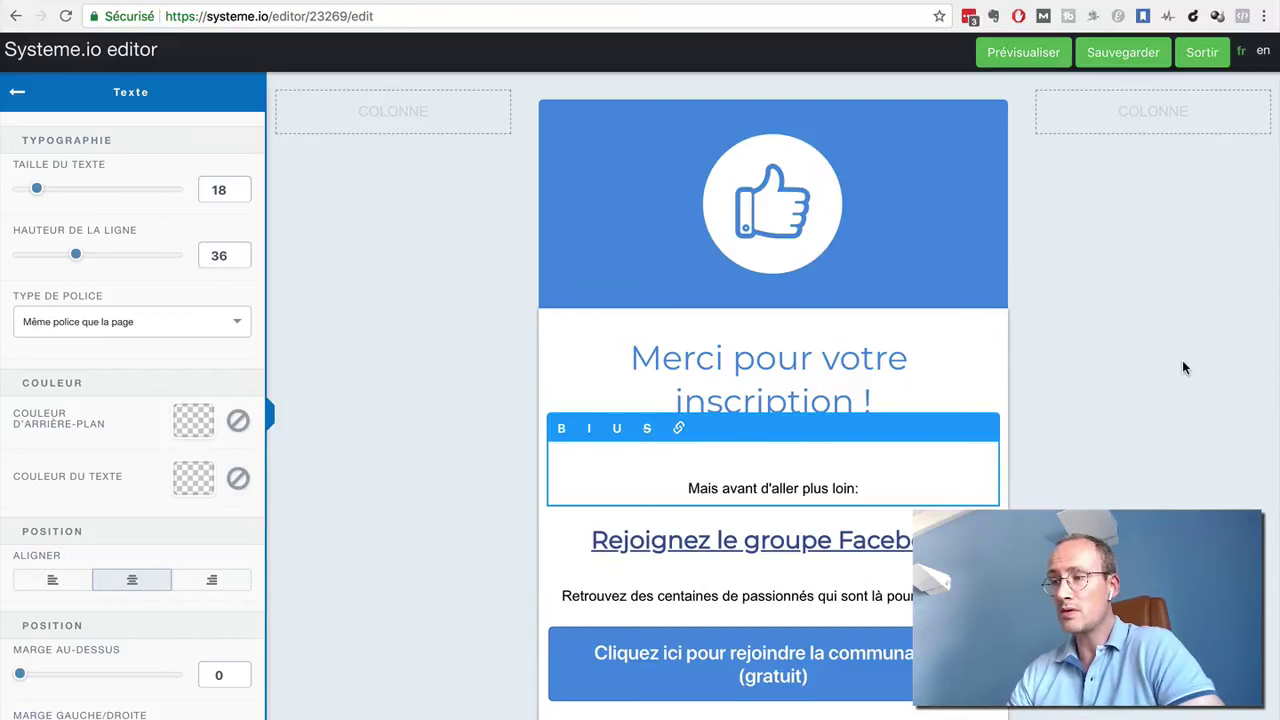
# Look through the text, media, layout, form and social elements that can be added to the thank-you page.
pyautogui.click(1112, 316)
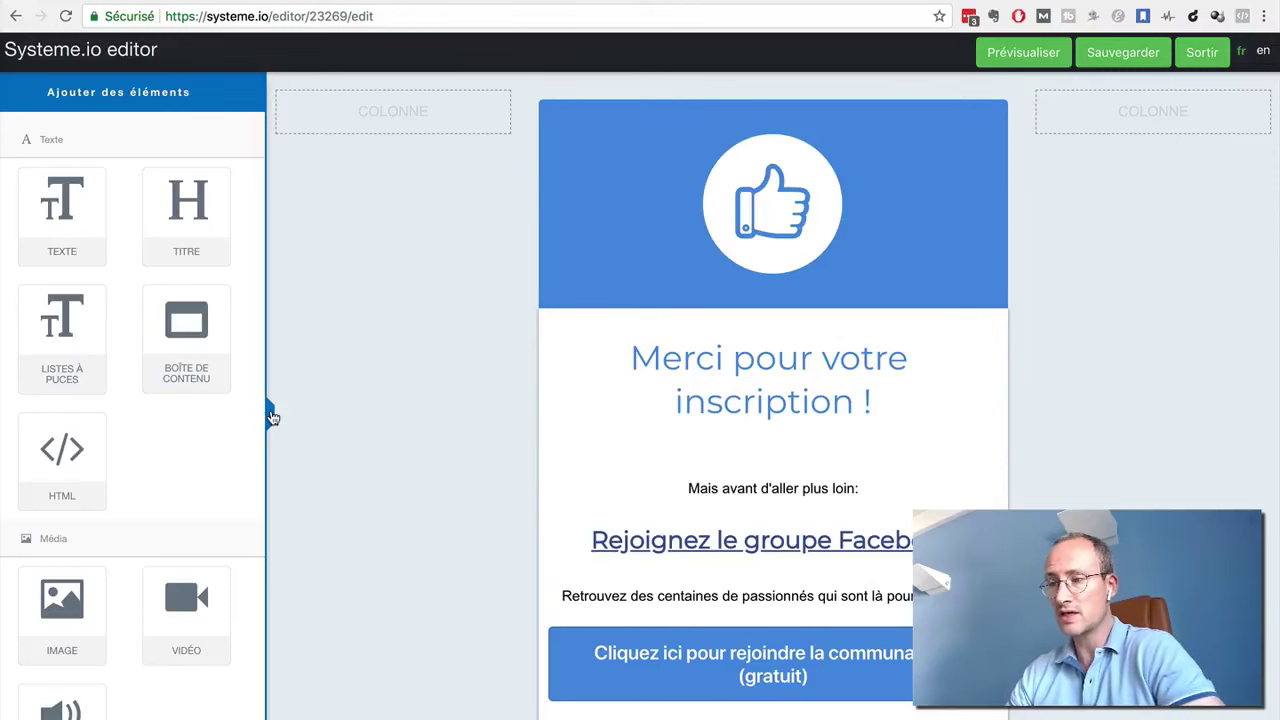
pyautogui.click(270, 417)
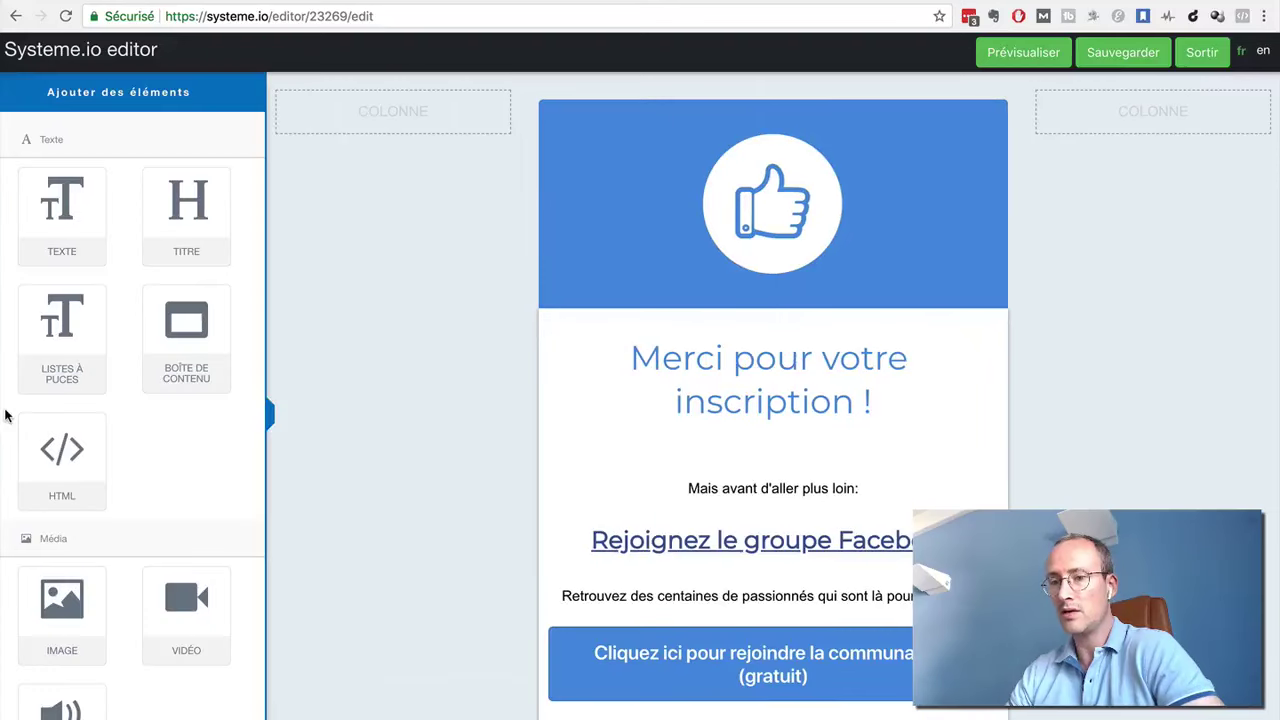
pyautogui.click(6, 416)
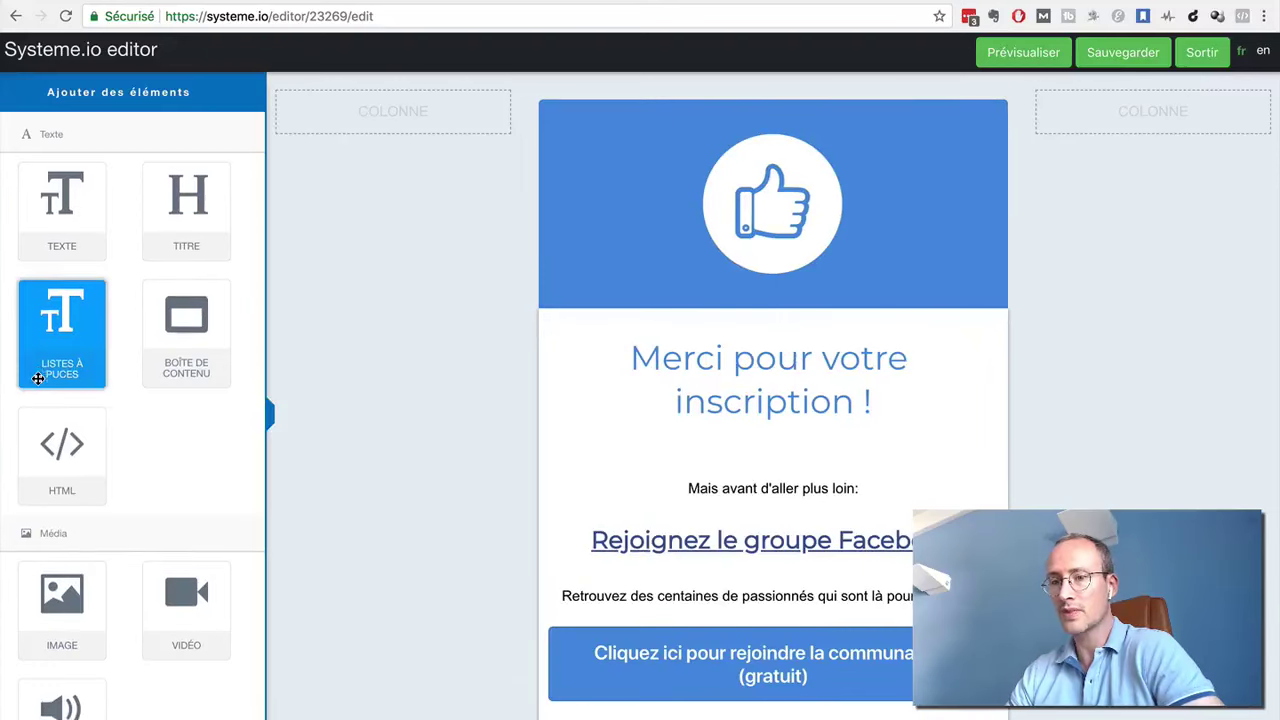
pyautogui.scroll(-3, 34, 375)
pyautogui.scroll(-5, 37, 383)
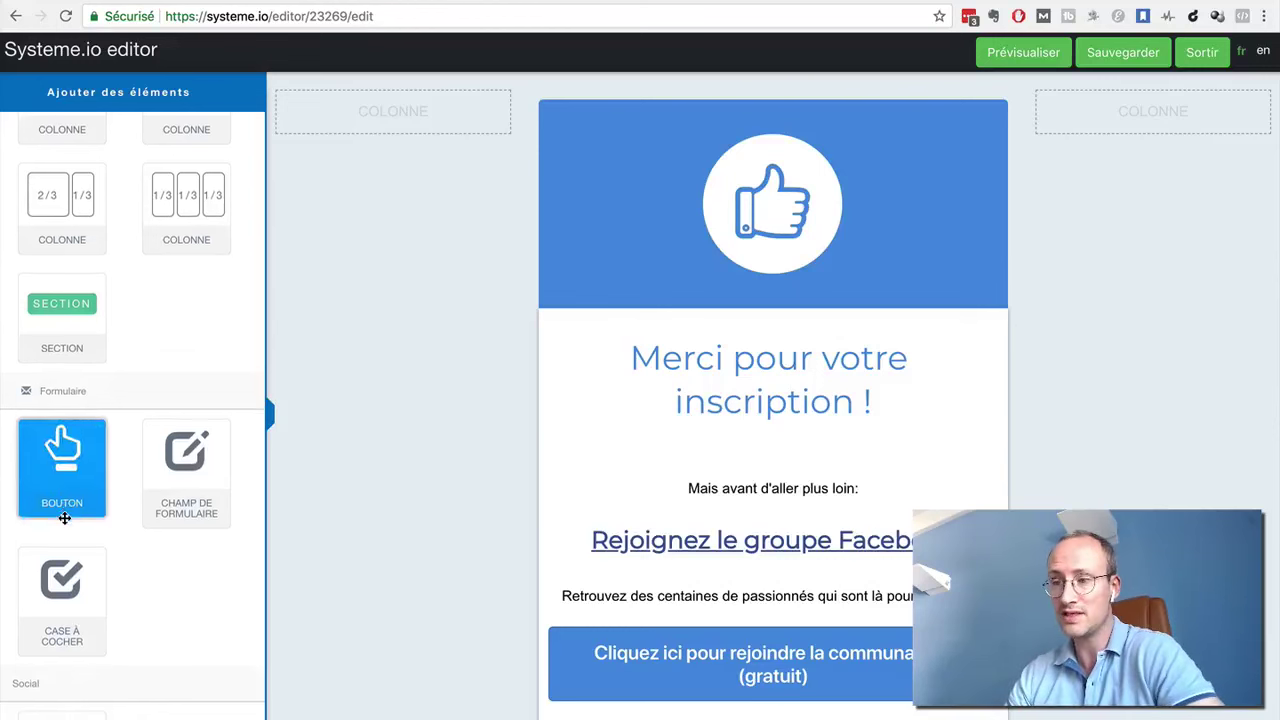
pyautogui.scroll(-2, 64, 517)
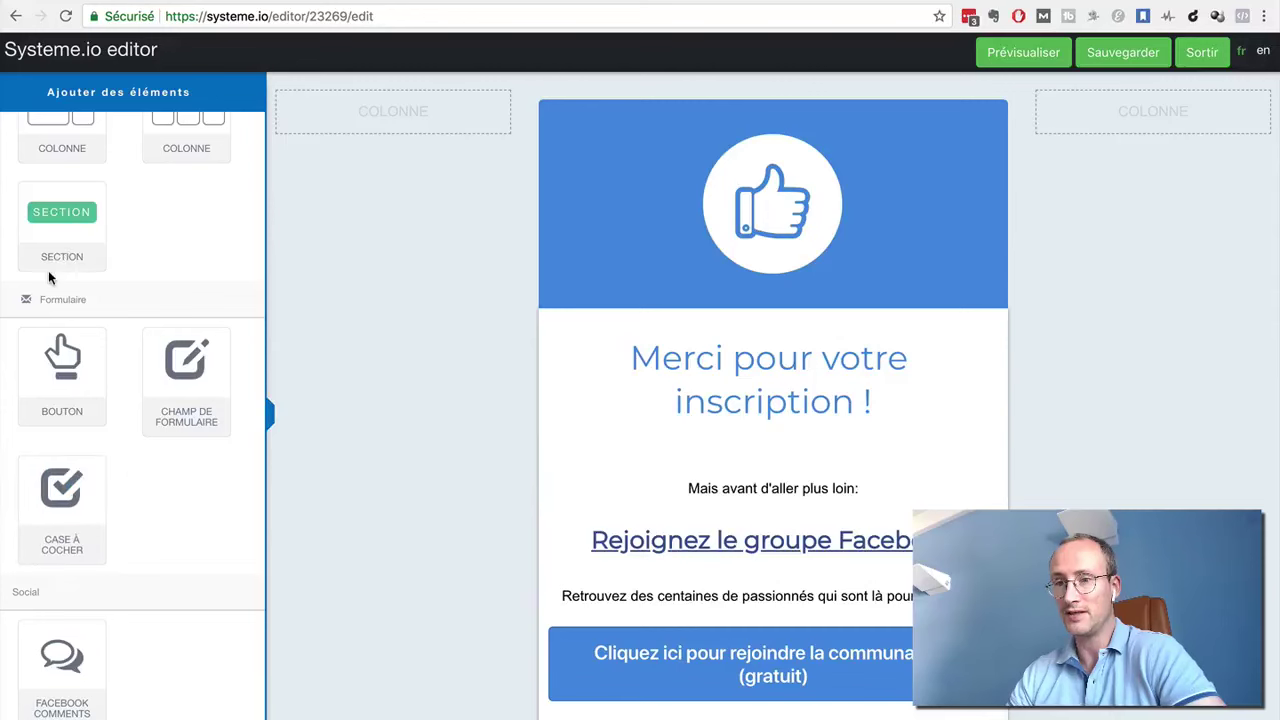
pyautogui.scroll(5, 48, 272)
pyautogui.scroll(10, 48, 270)
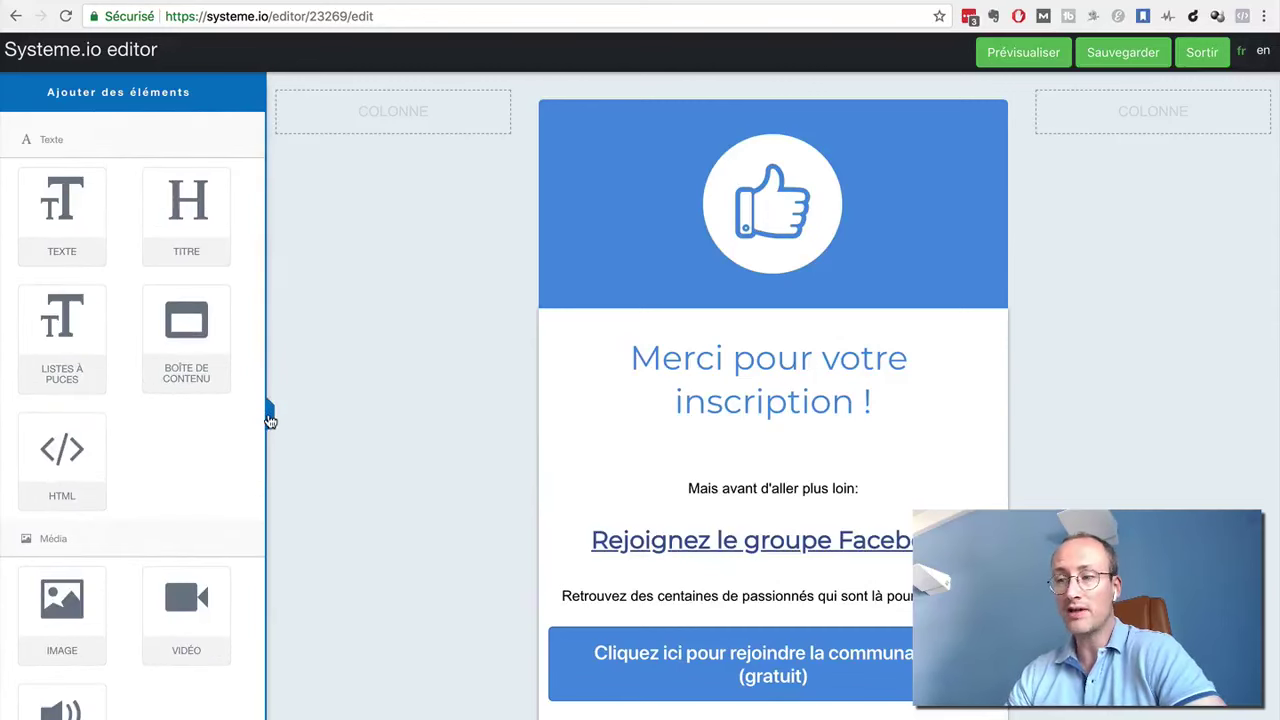
pyautogui.click(269, 413)
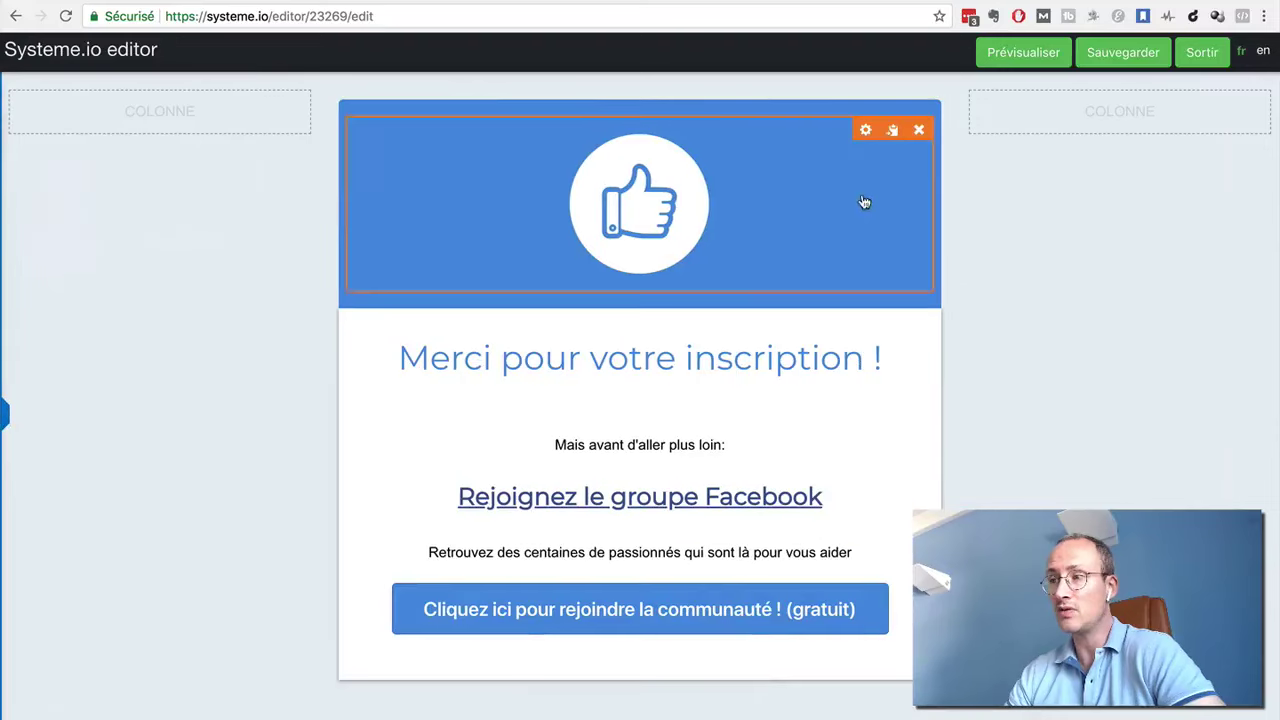
# Save the edited thank-you page and exit the editor.
pyautogui.click(1122, 53)
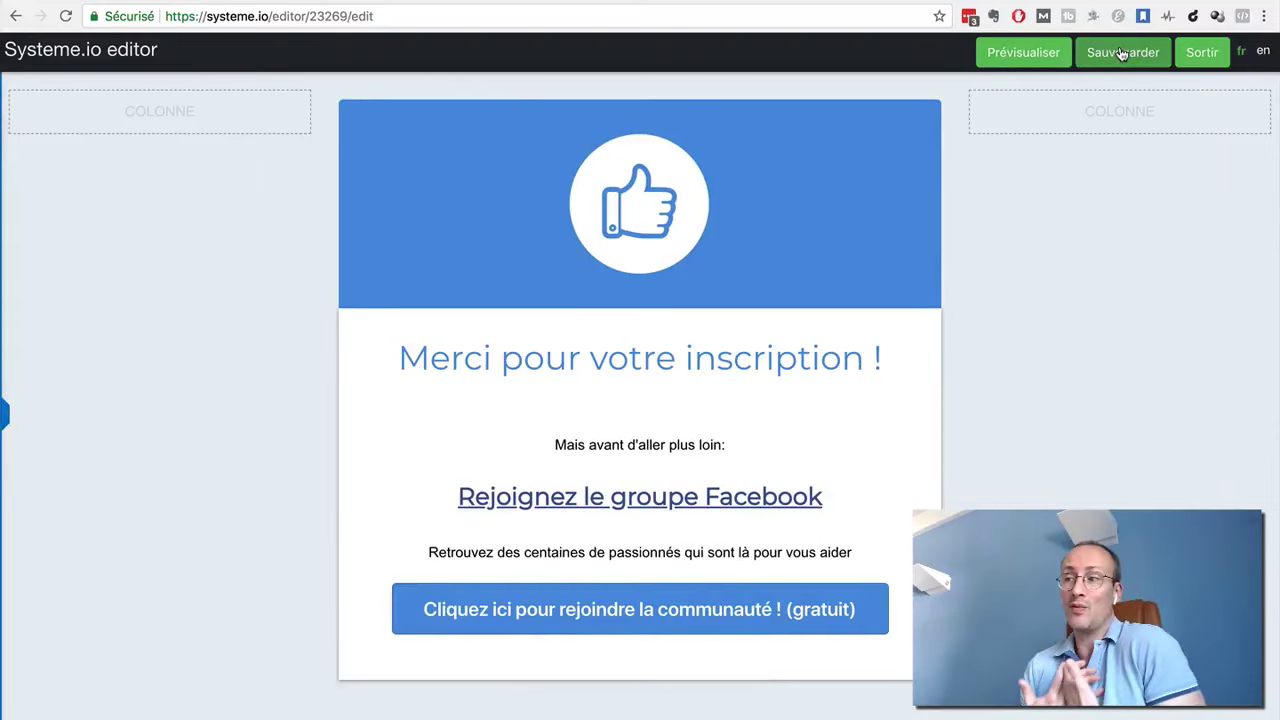
pyautogui.click(1201, 53)
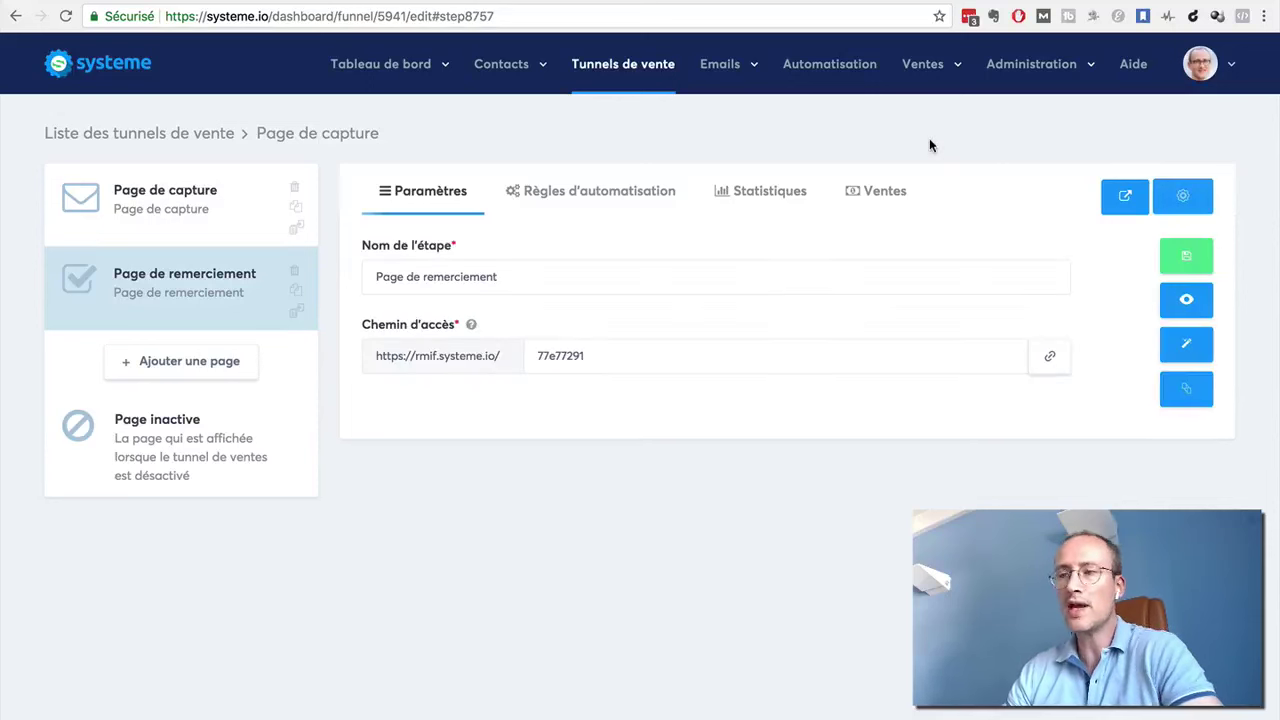
pyautogui.click(721, 66)
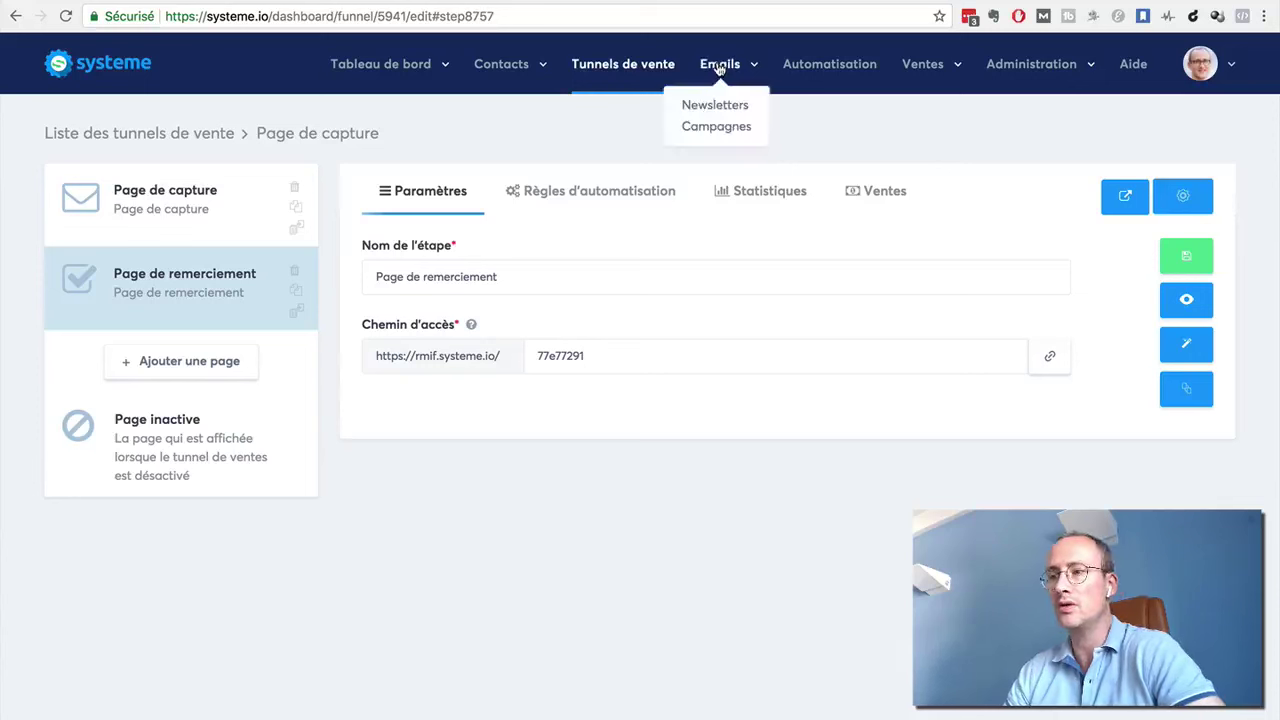
pyautogui.click(602, 65)
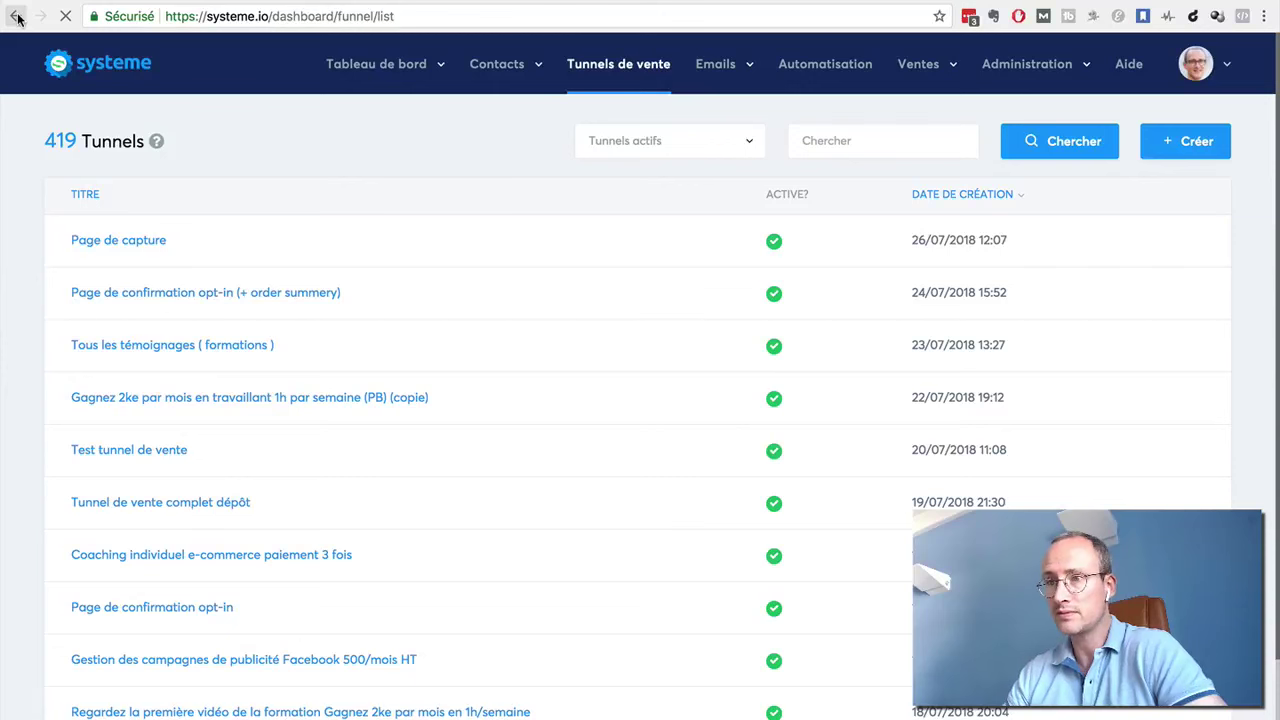
pyautogui.click(18, 19)
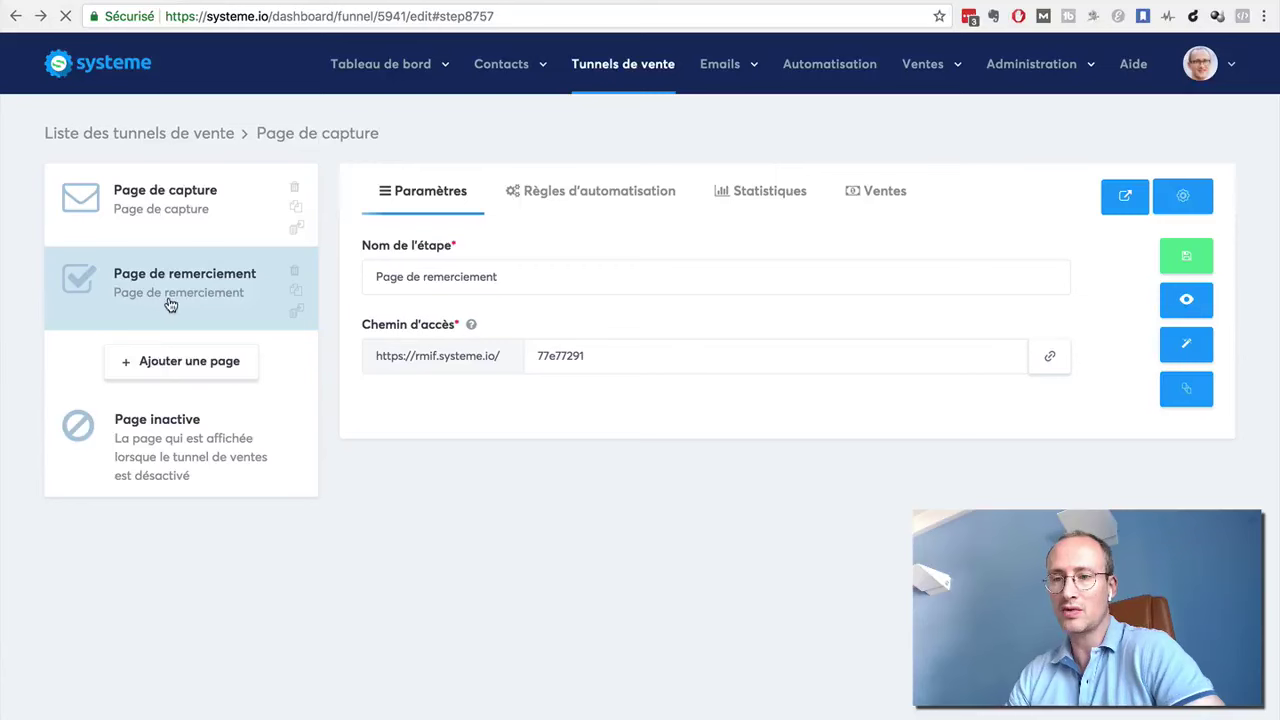
# Add a funnel step named "Page de vente" of the sales type "Page de vente" and open its template choices.
pyautogui.click(160, 363)
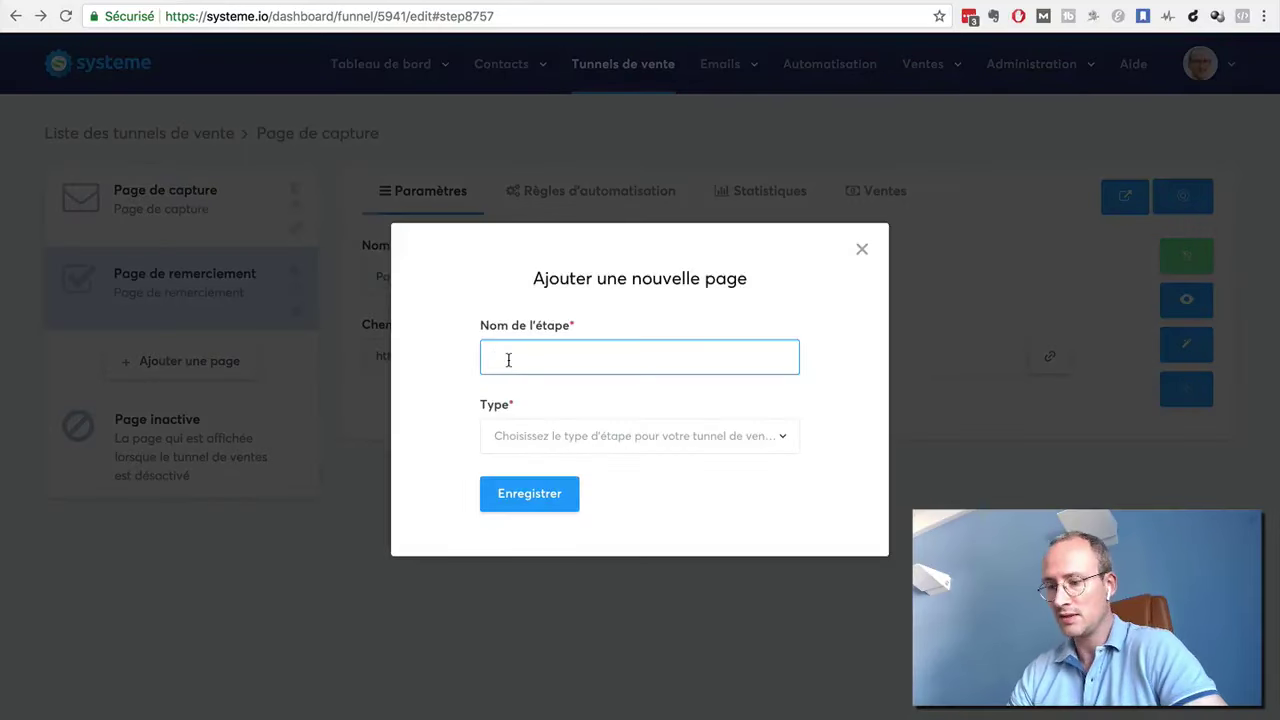
pyautogui.write('Page de vente')
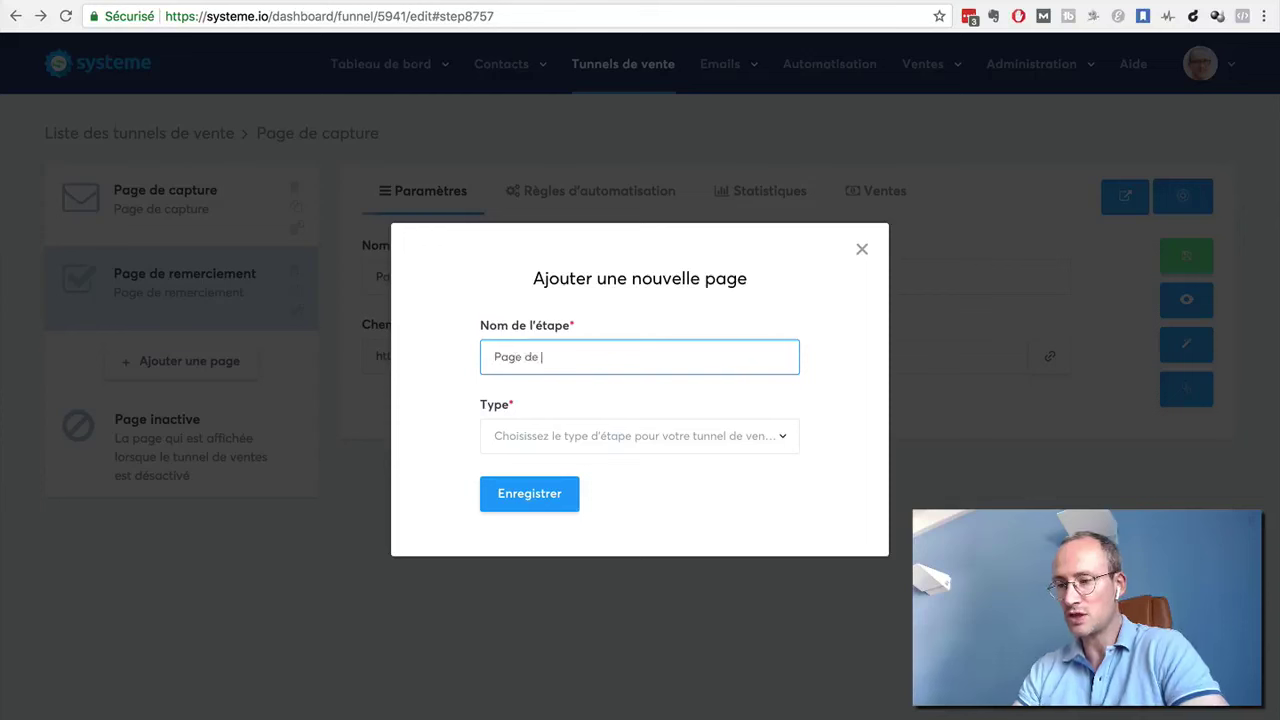
pyautogui.click(757, 443)
pyautogui.scroll(-1, 677, 563)
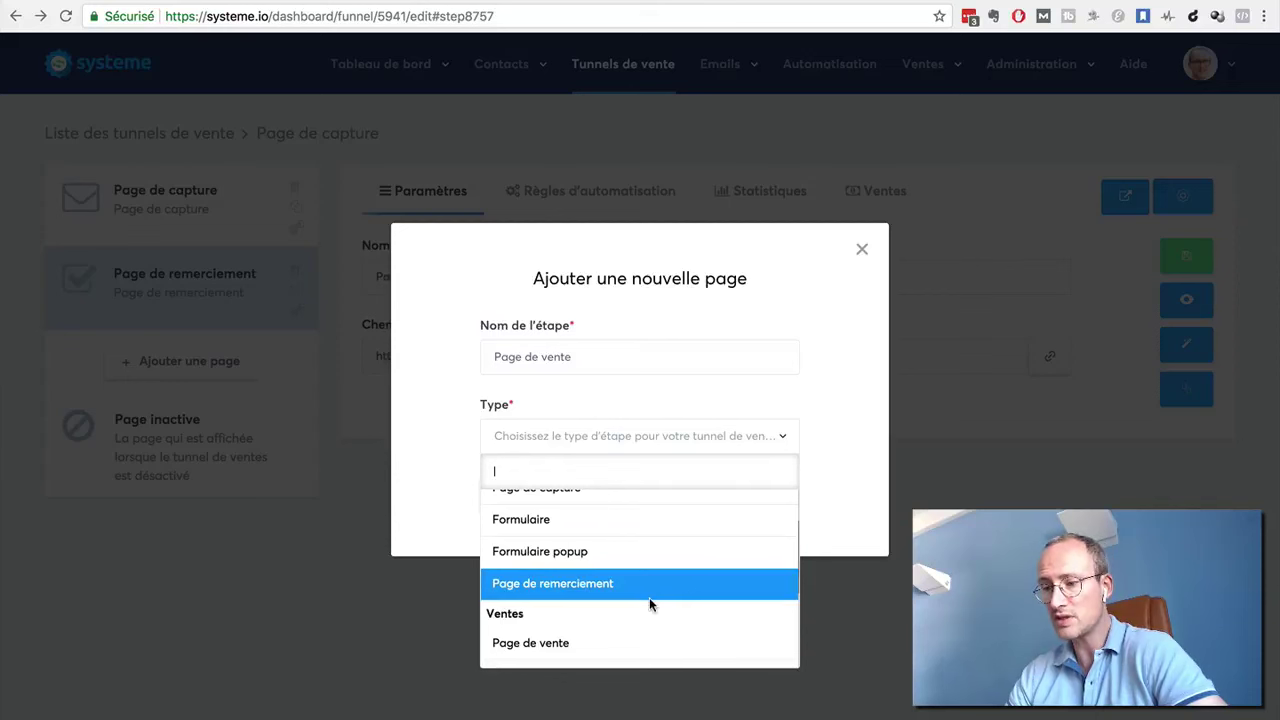
pyautogui.scroll(-3, 649, 597)
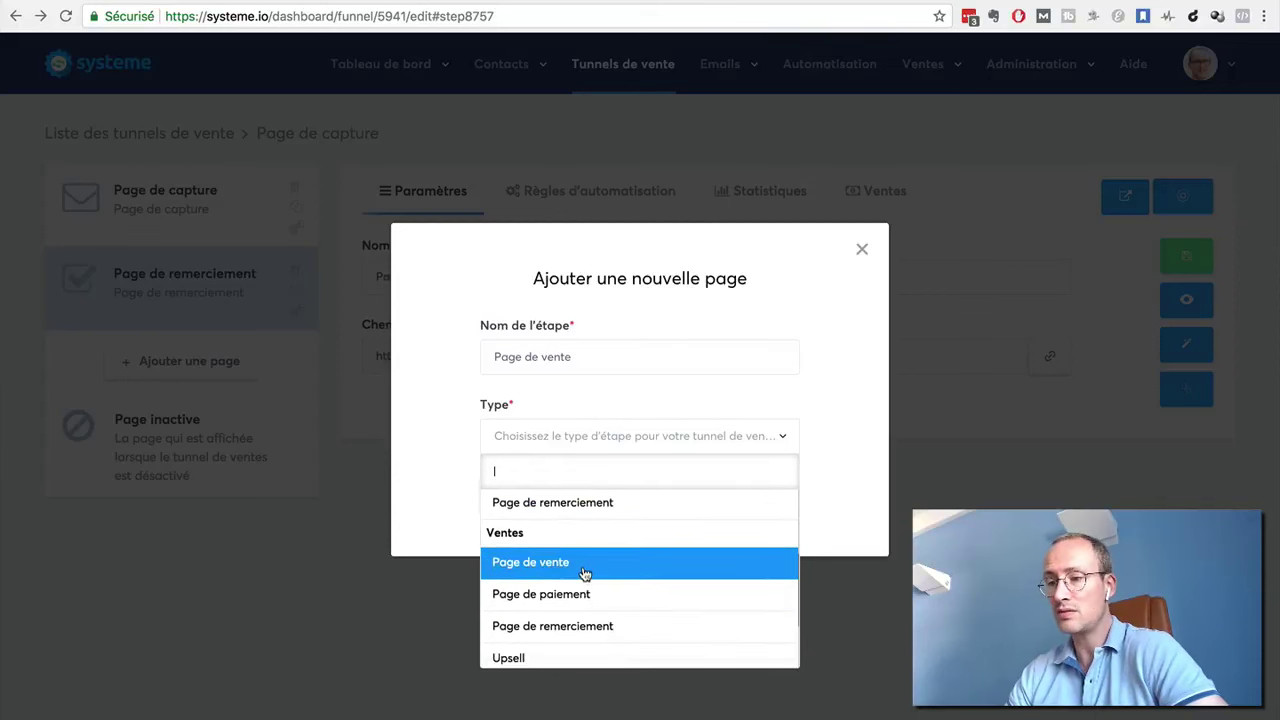
pyautogui.click(584, 570)
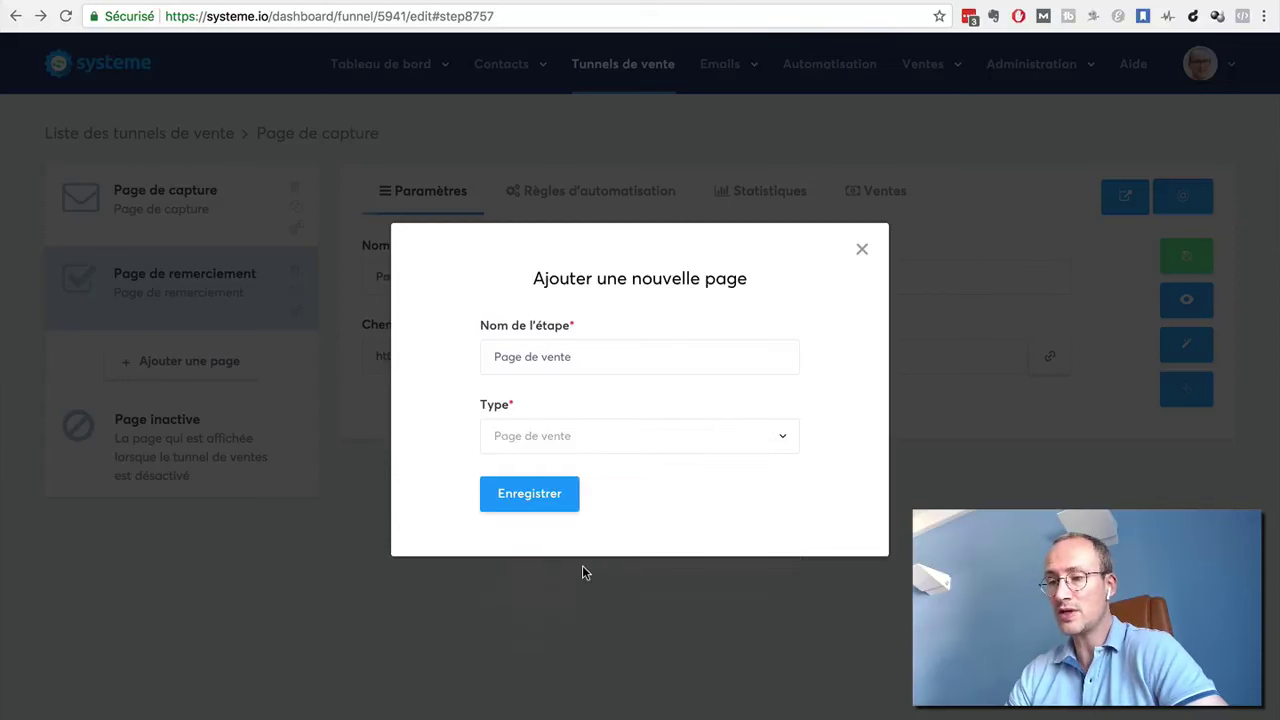
pyautogui.click(520, 500)
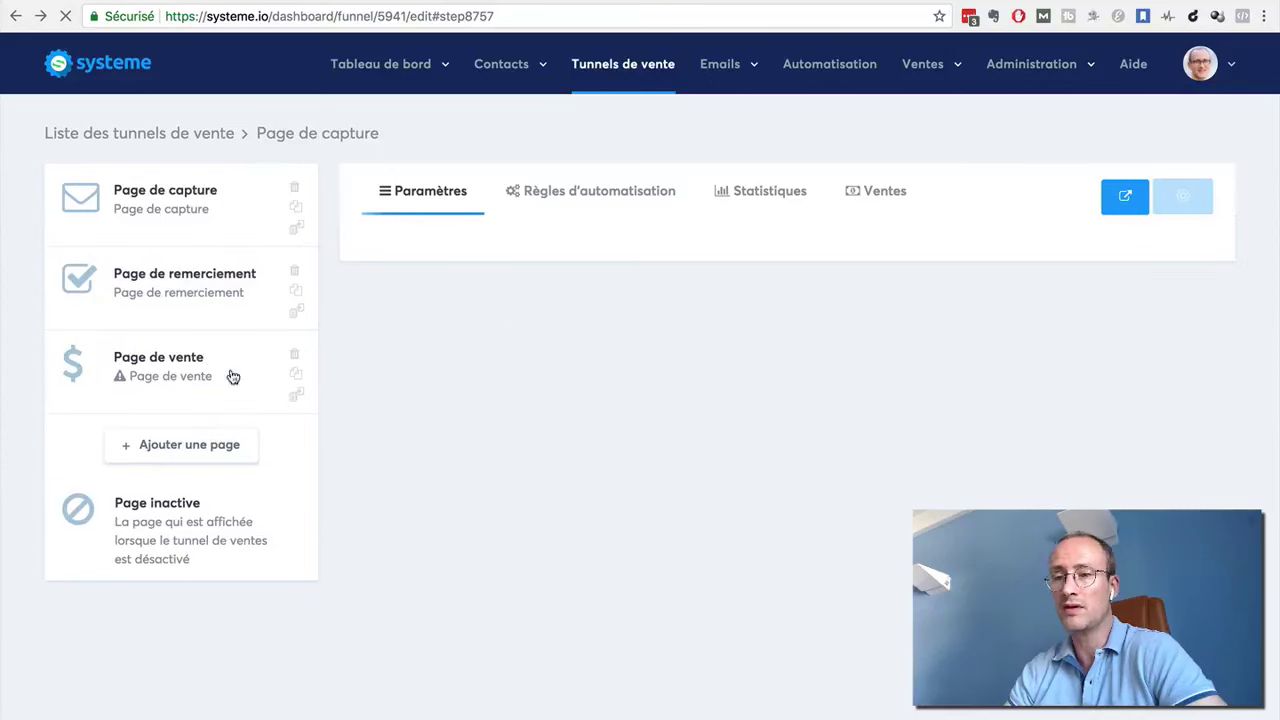
pyautogui.click(156, 366)
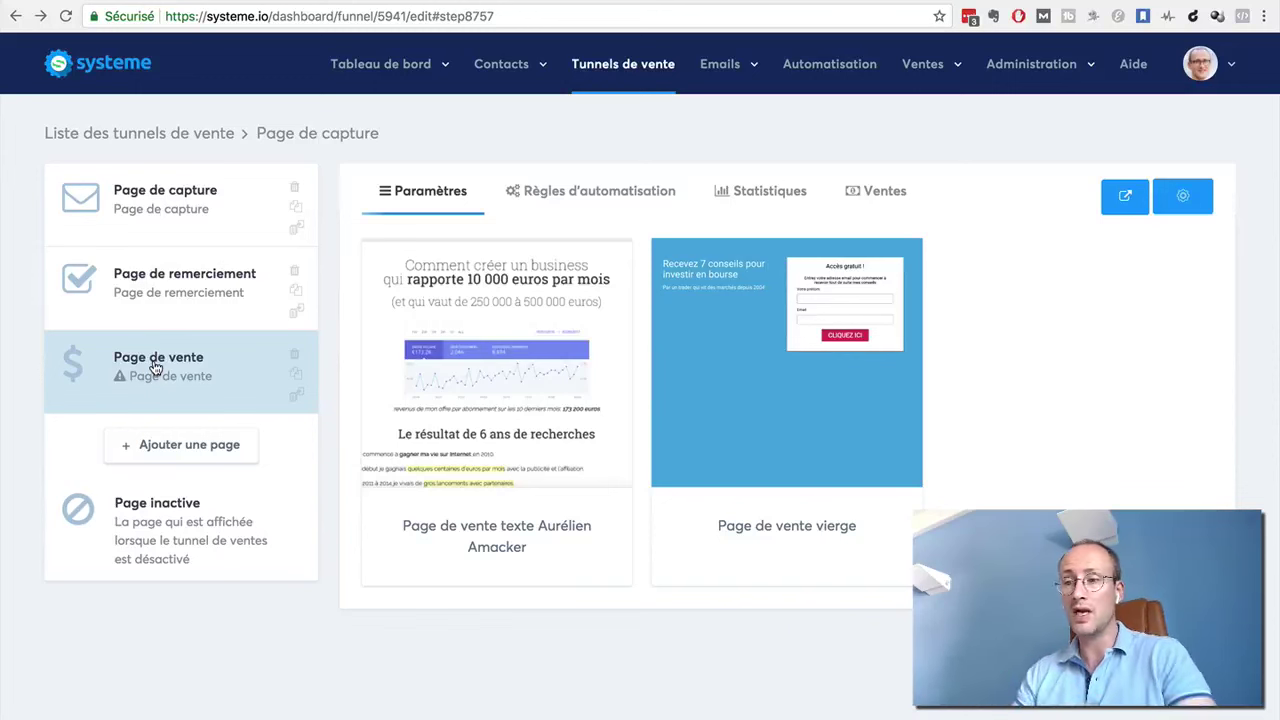
pyautogui.moveTo(492, 335)
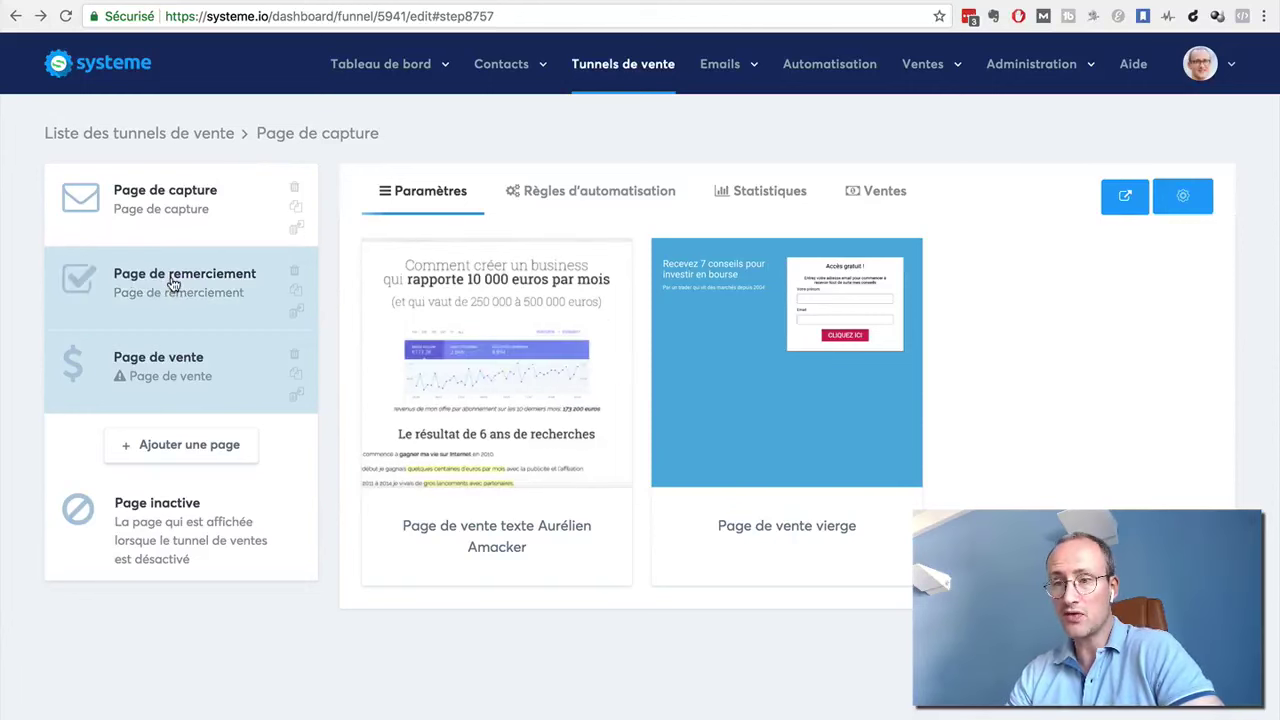
# Delete the "Page de remerciement" step from the funnel.
pyautogui.click(296, 276)
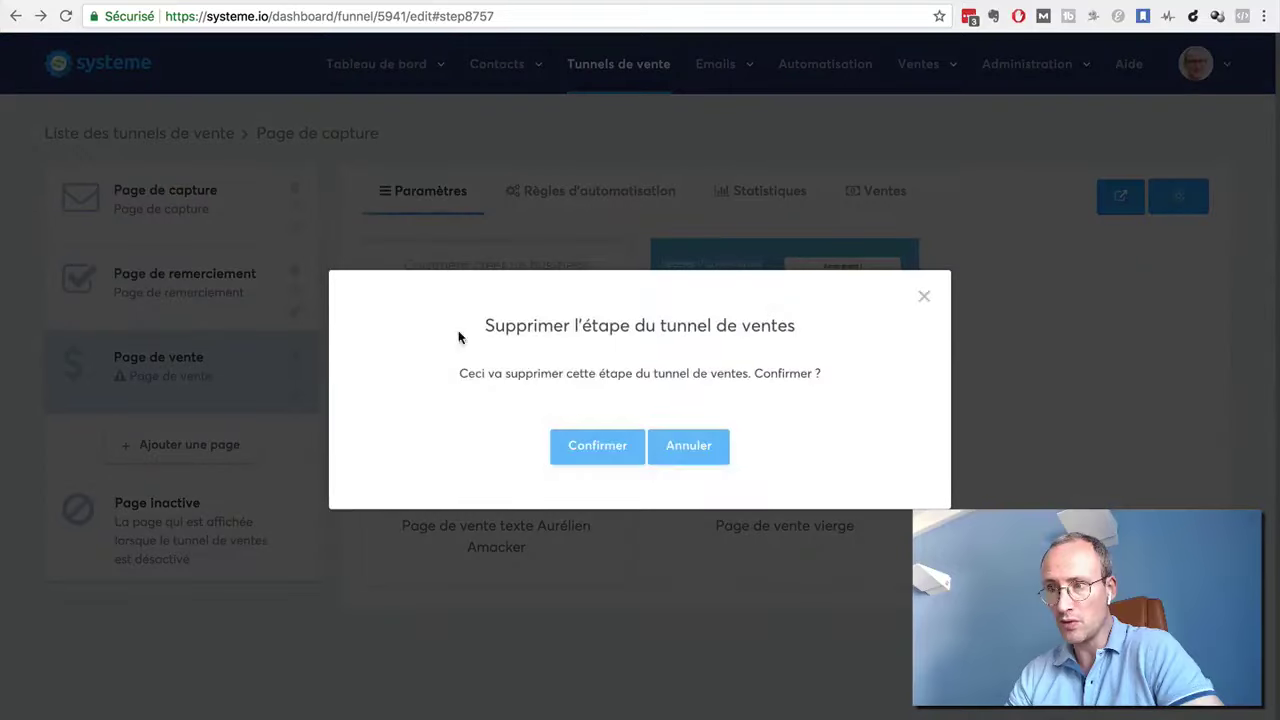
pyautogui.click(592, 446)
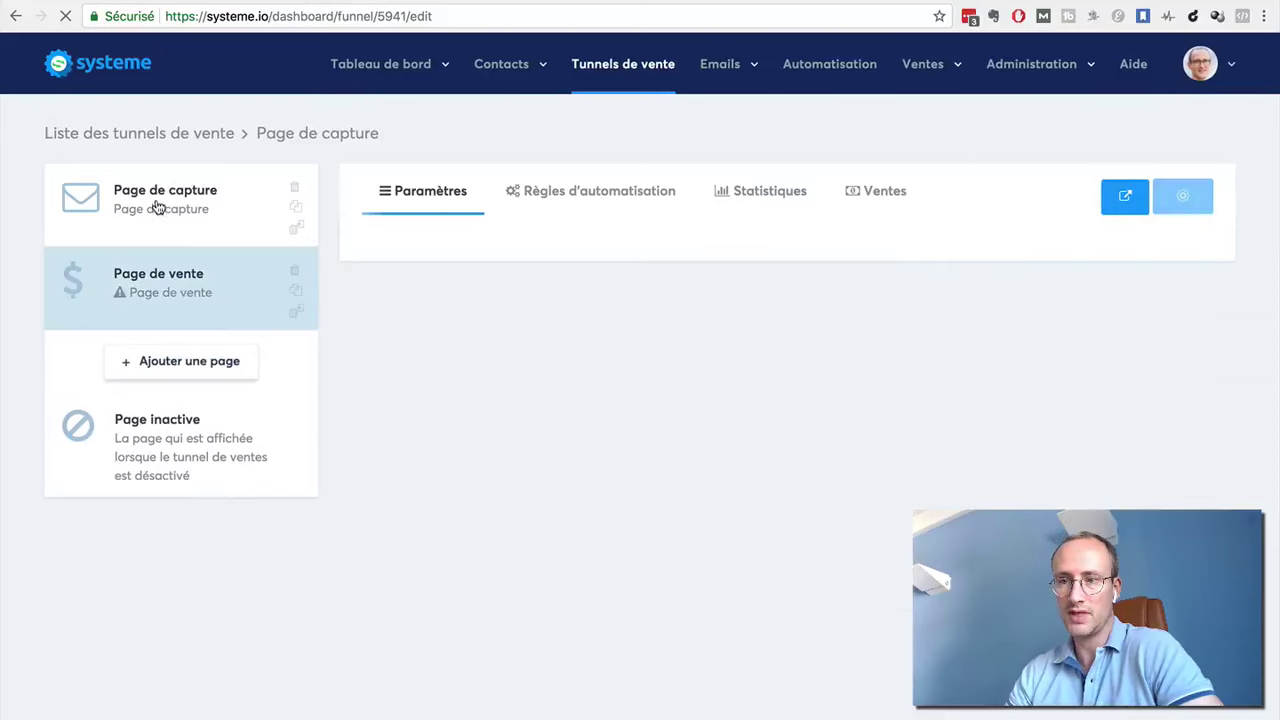
pyautogui.click(158, 240)
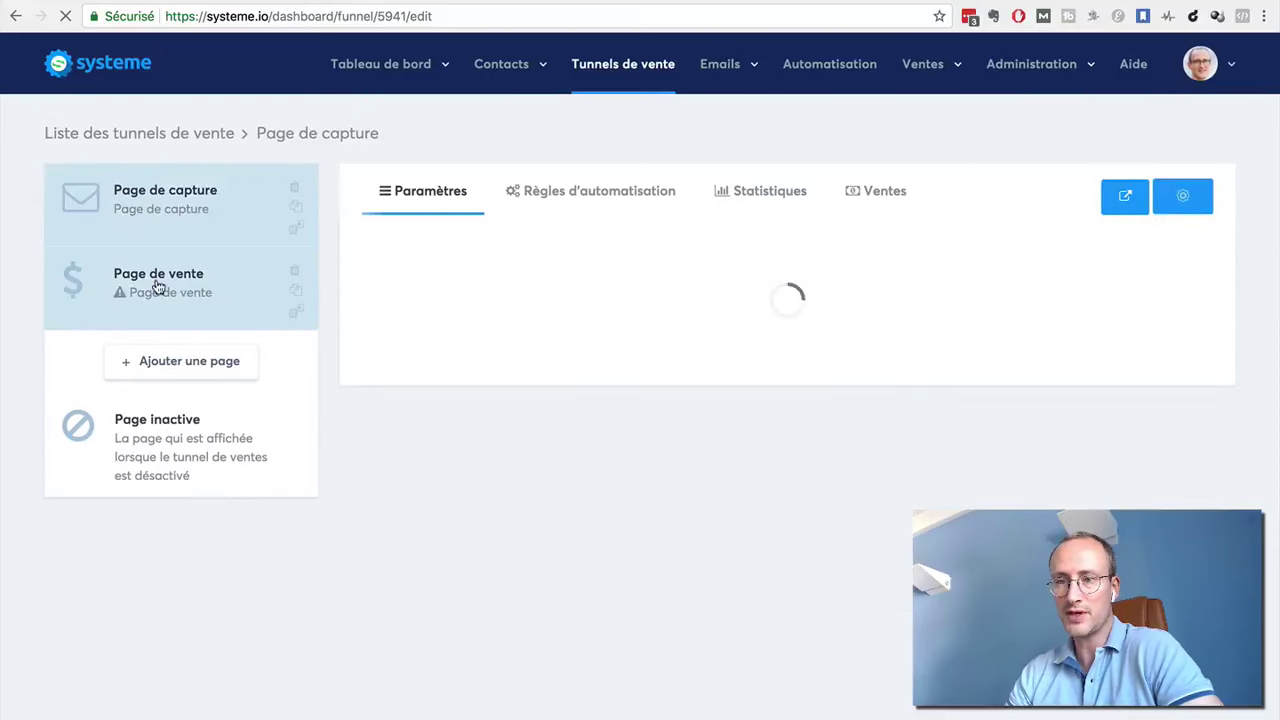
# Add a funnel step named "Page de paiement" of the sales type "Page de paiement".
pyautogui.click(160, 364)
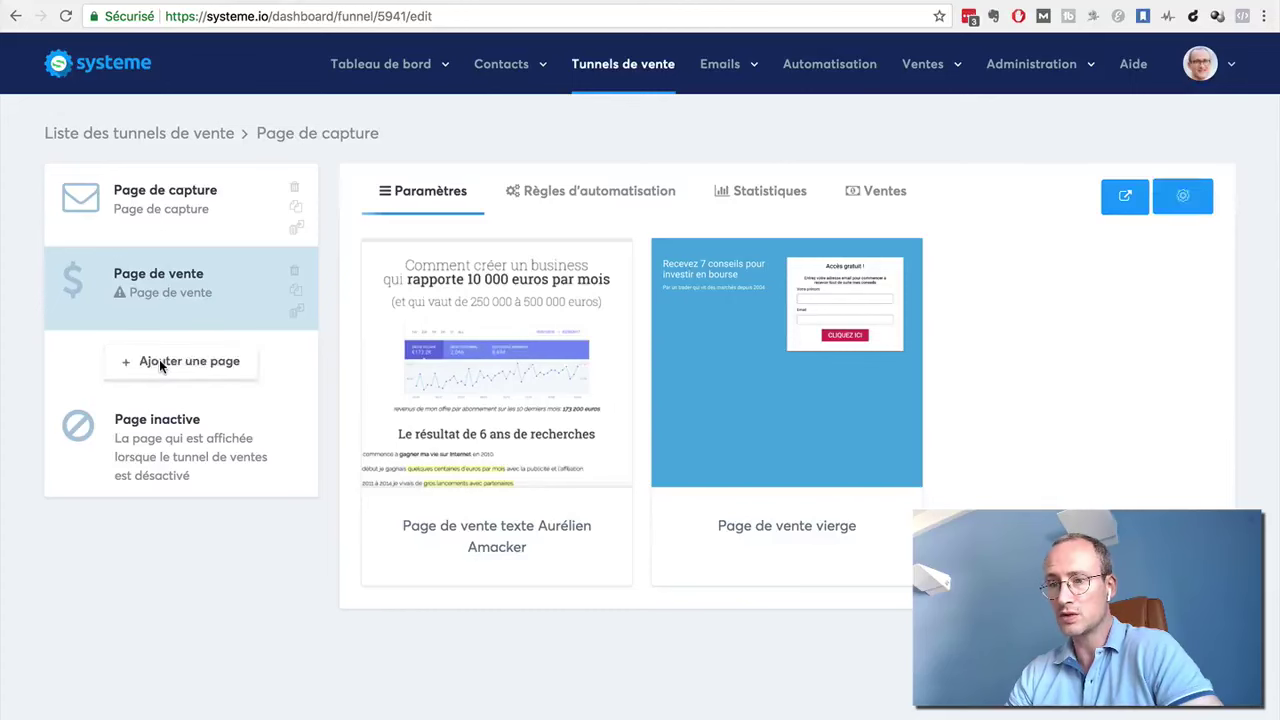
pyautogui.click(159, 365)
pyautogui.click(526, 356)
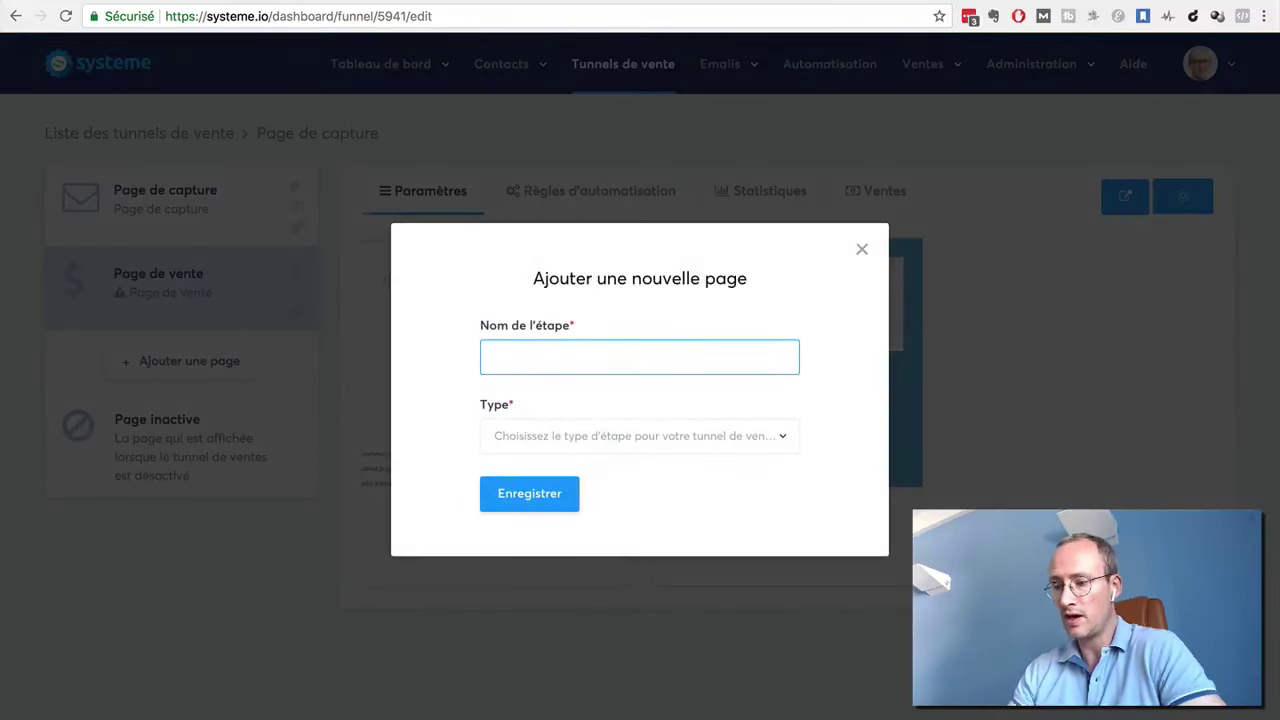
pyautogui.write('Page de paiement')
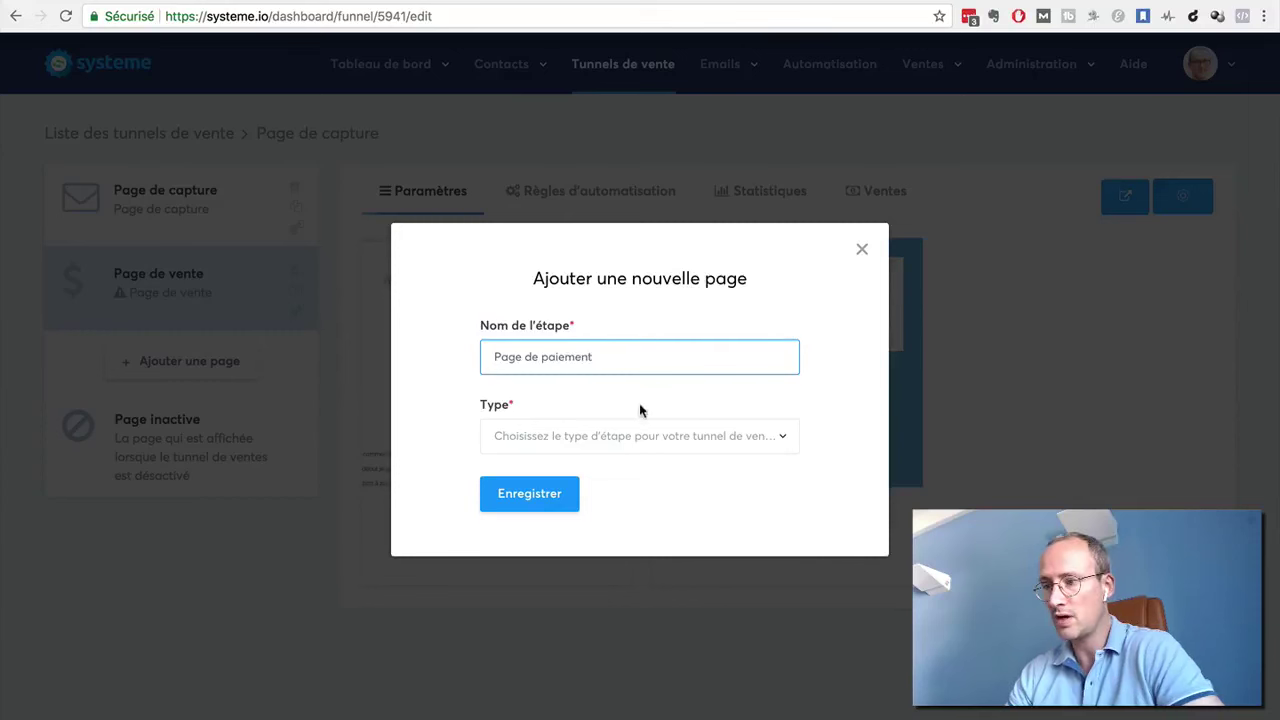
pyautogui.click(651, 437)
pyautogui.scroll(-3, 636, 547)
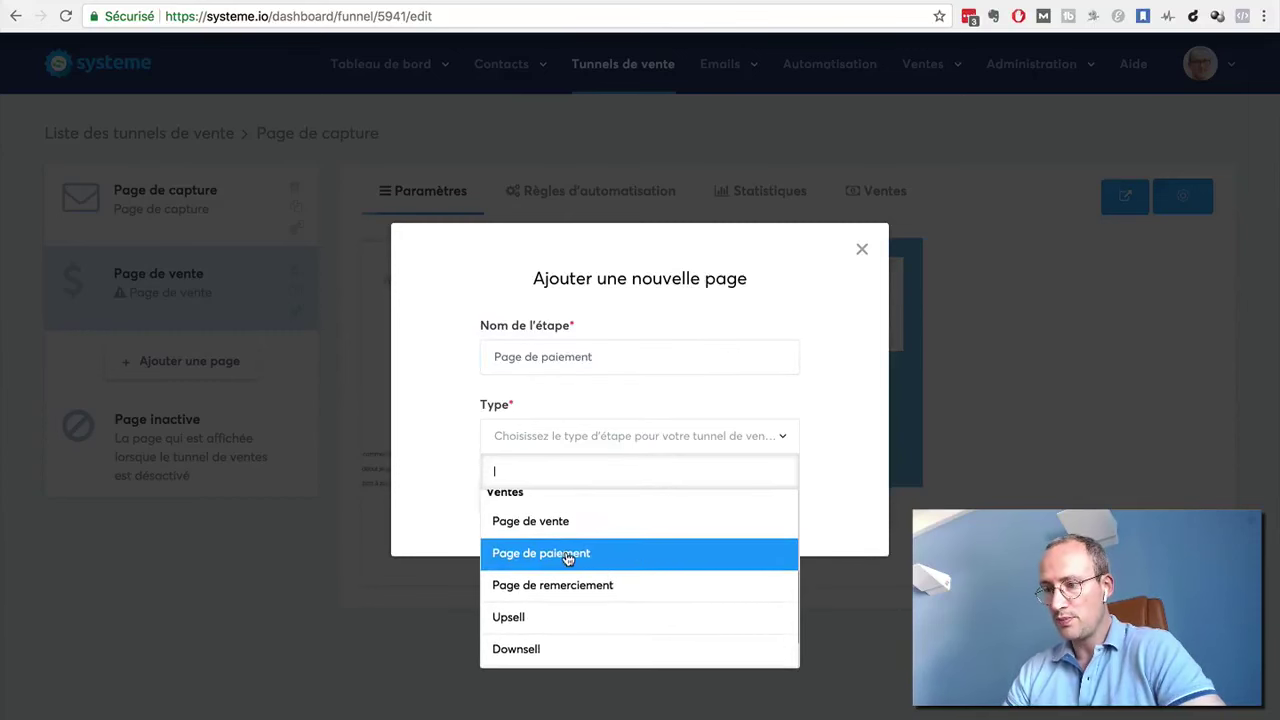
pyautogui.click(565, 555)
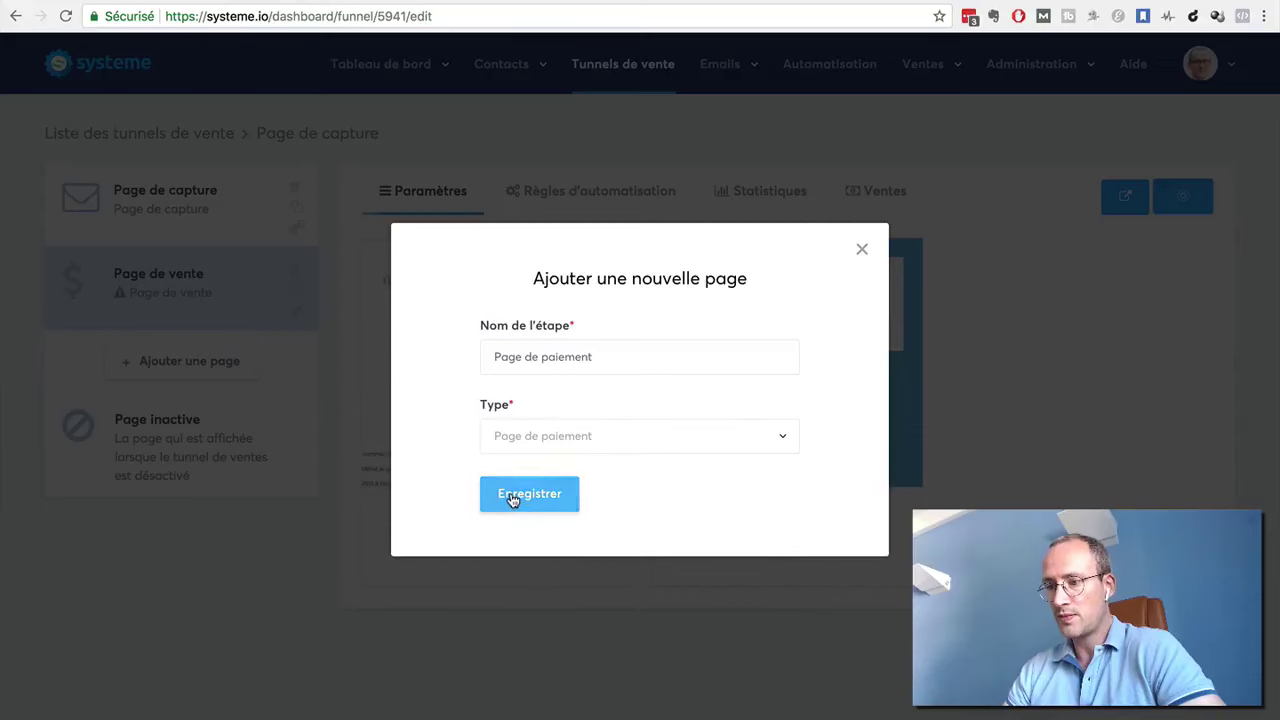
pyautogui.click(528, 494)
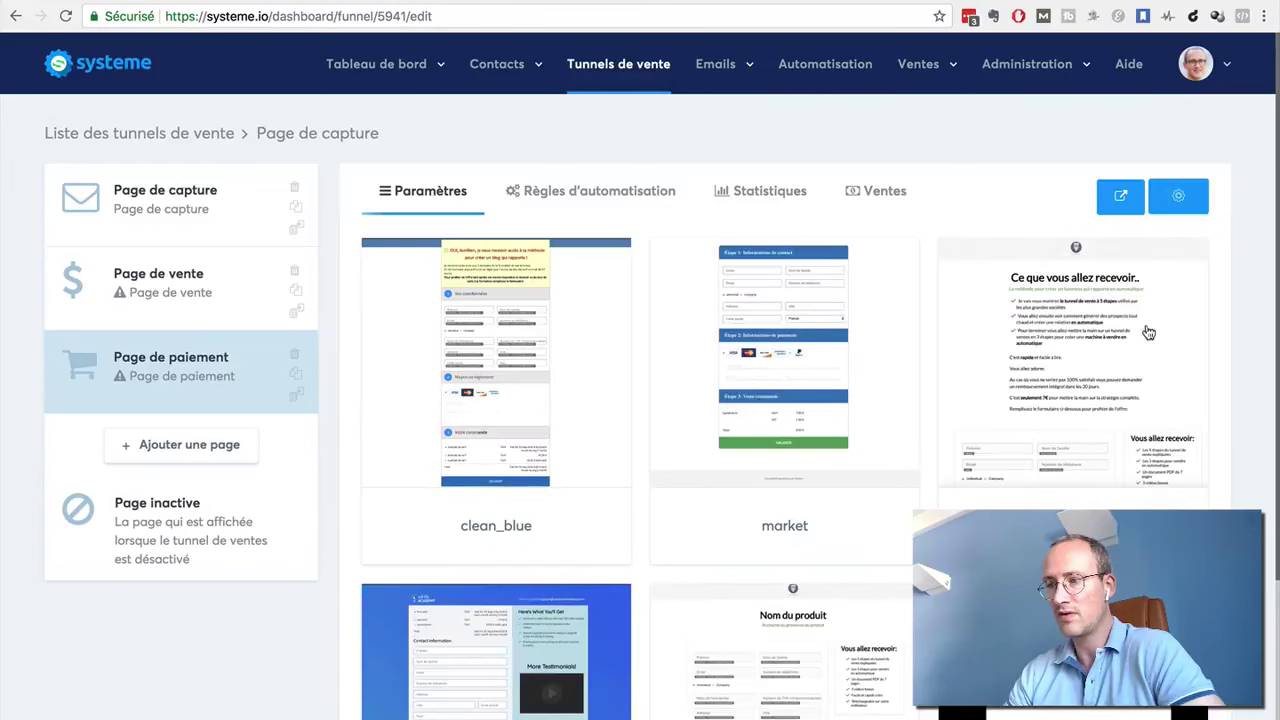
# Apply the "wildaudience" template to the "Page de paiement" step and save the step.
pyautogui.scroll(-3, 1200, 380)
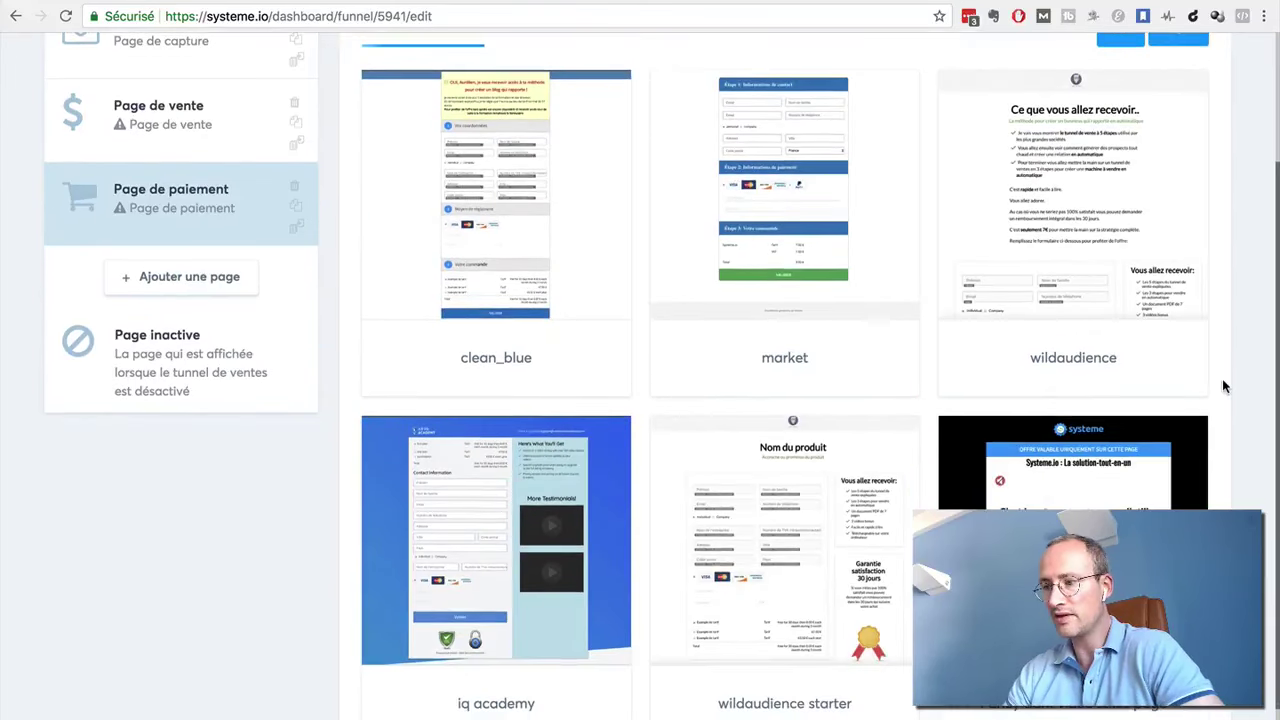
pyautogui.scroll(2, 1222, 378)
pyautogui.scroll(-3, 1222, 378)
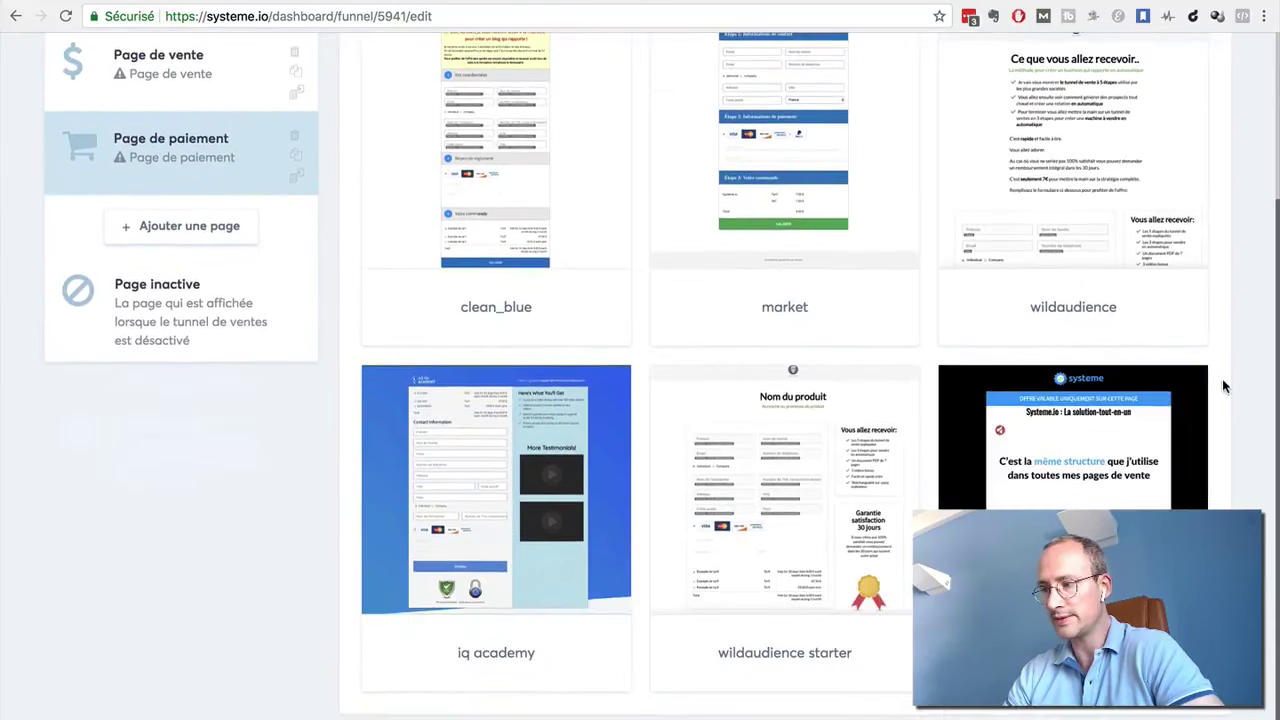
pyautogui.scroll(1, 1224, 386)
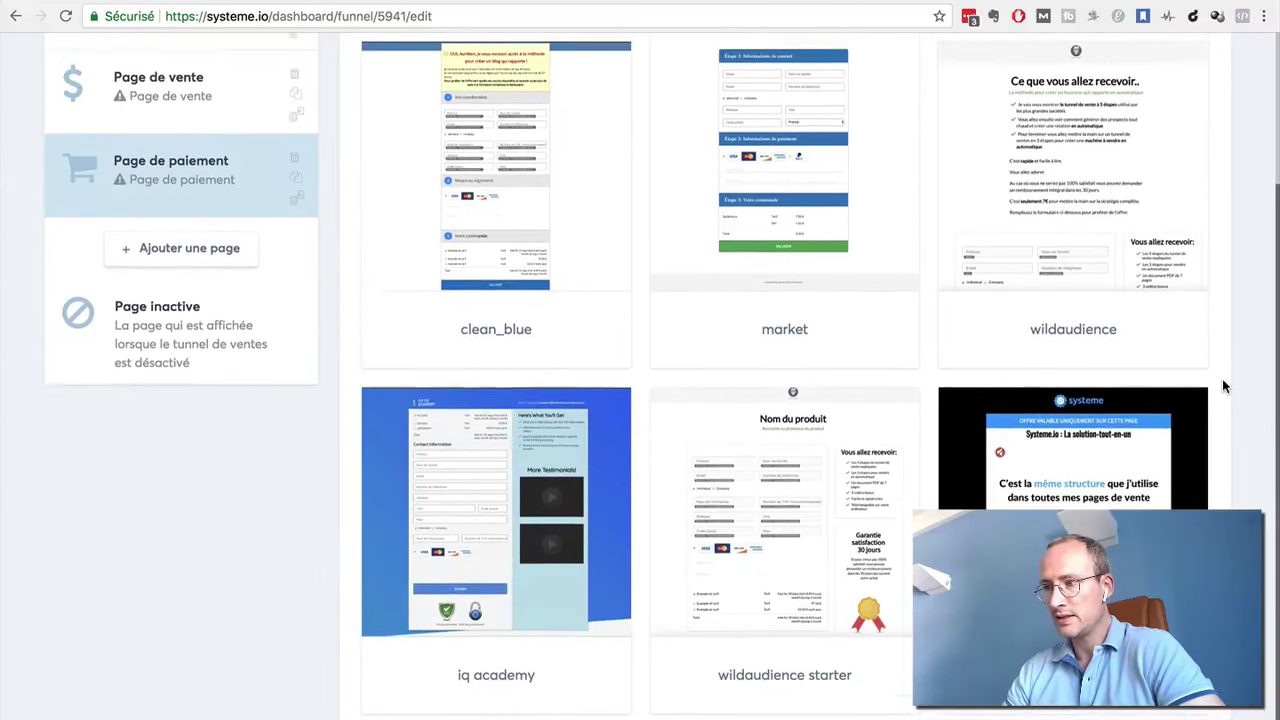
pyautogui.scroll(3, 1224, 386)
pyautogui.moveTo(1037, 348)
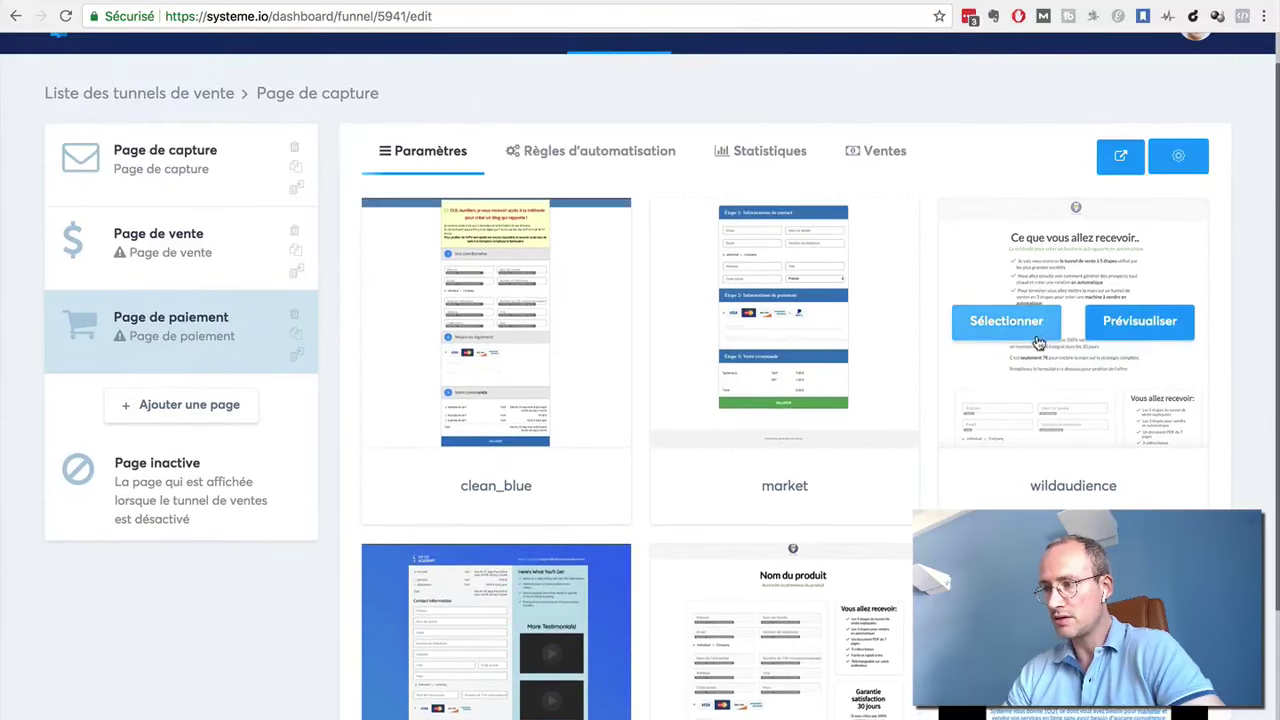
pyautogui.click(1013, 328)
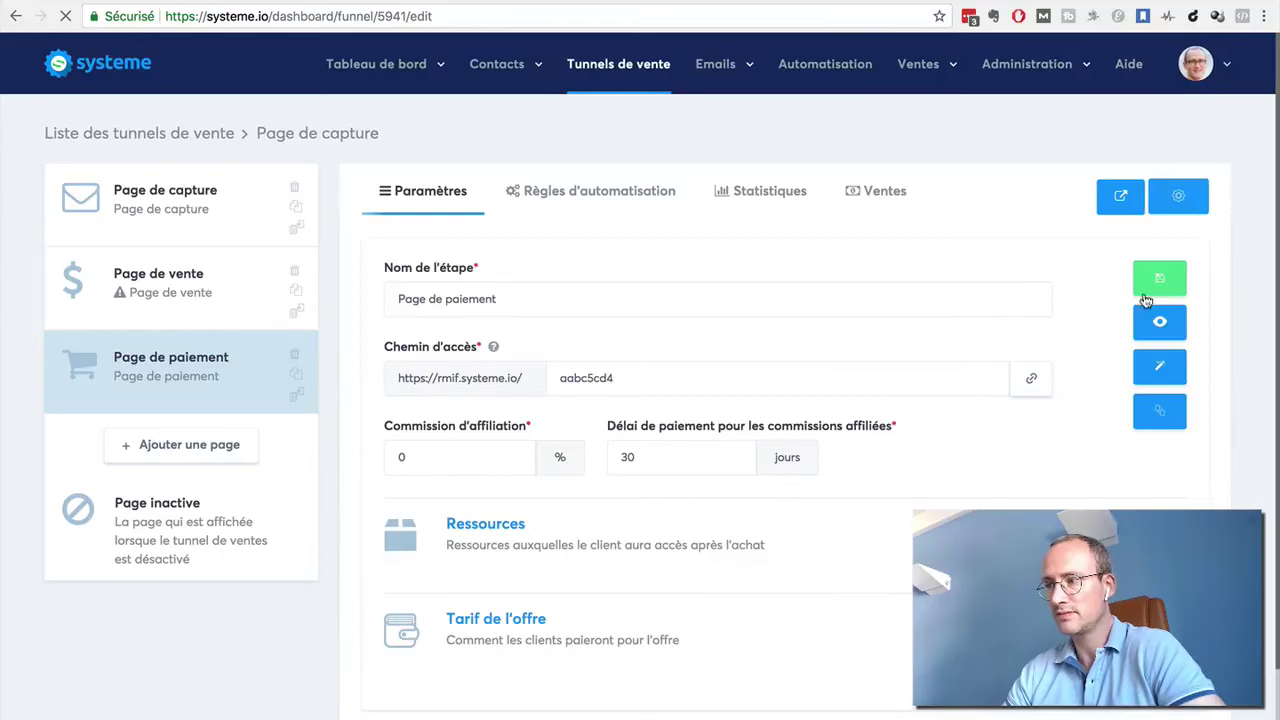
pyautogui.click(1163, 285)
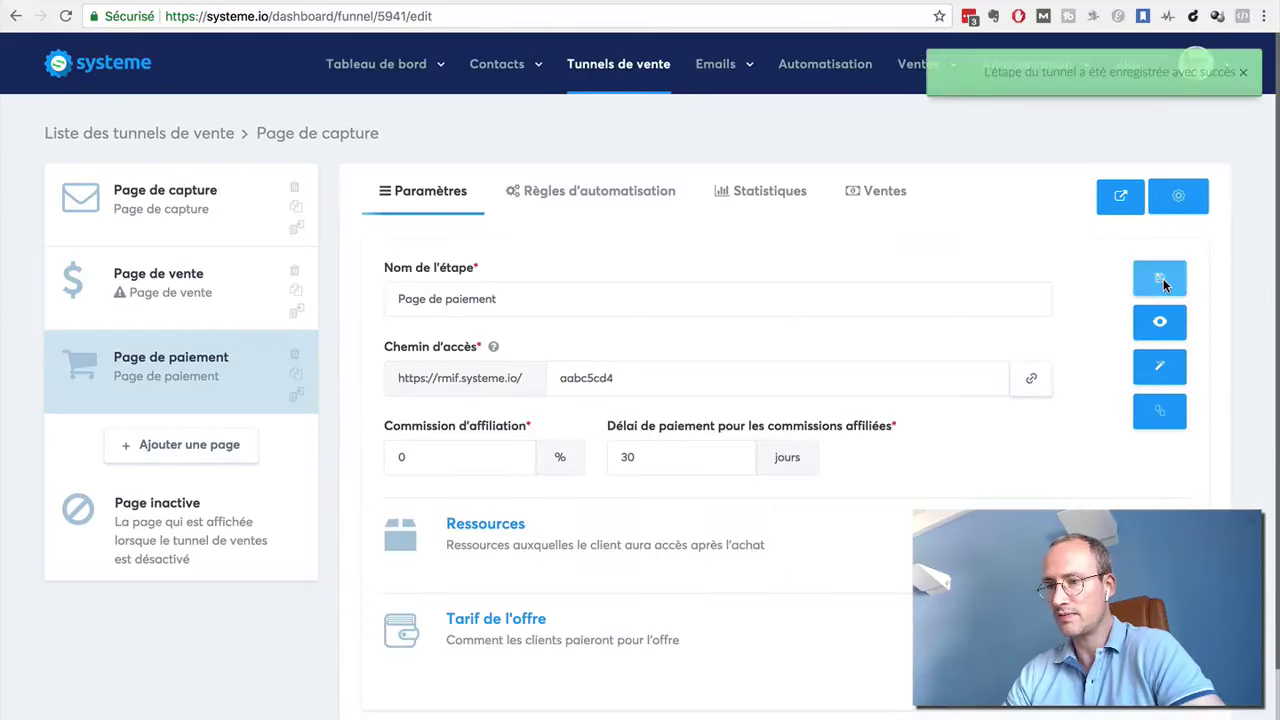
# Add a funnel step named "Merci" of the sales type "Page de remerciement".
pyautogui.click(169, 452)
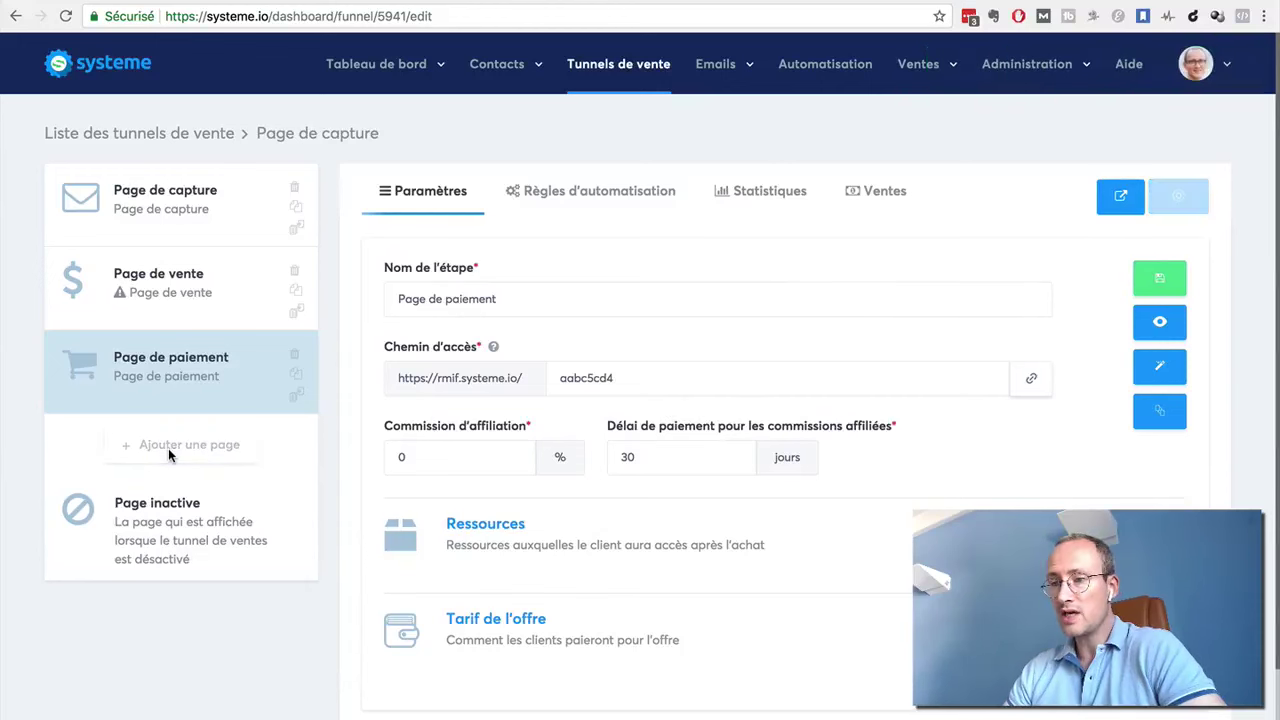
pyautogui.write('Merci')
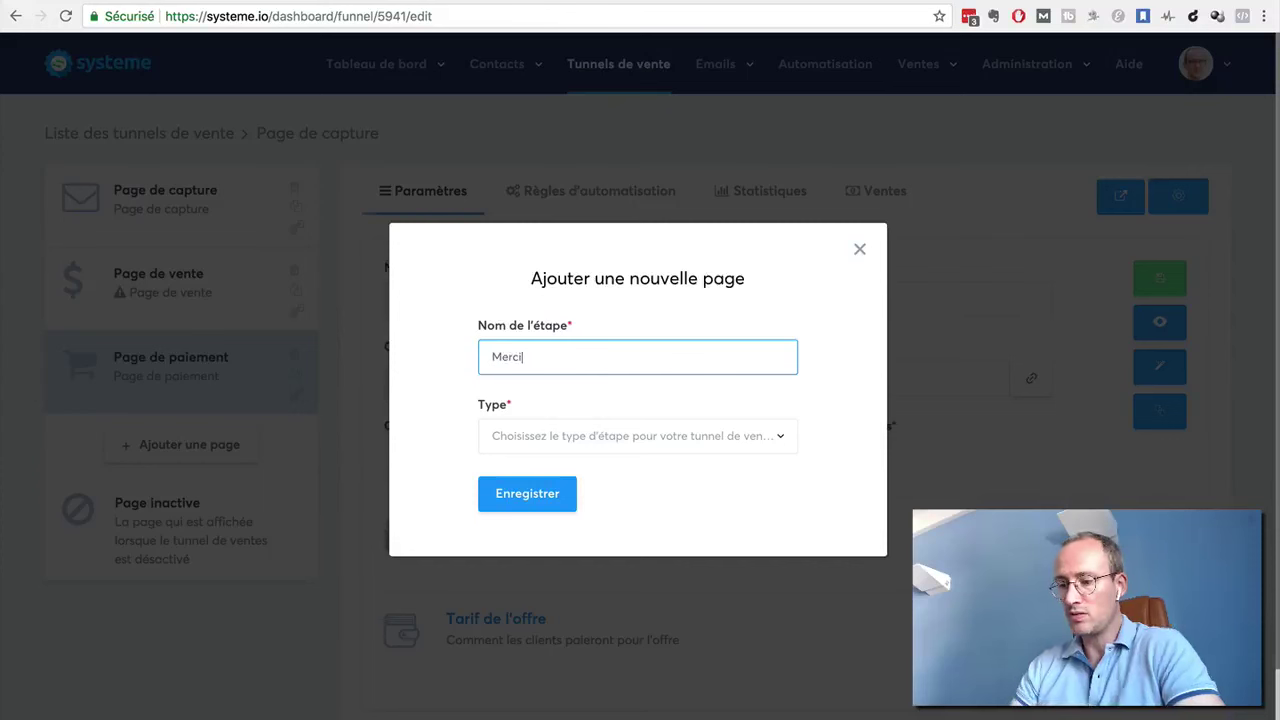
pyautogui.click(692, 441)
pyautogui.scroll(-4, 647, 535)
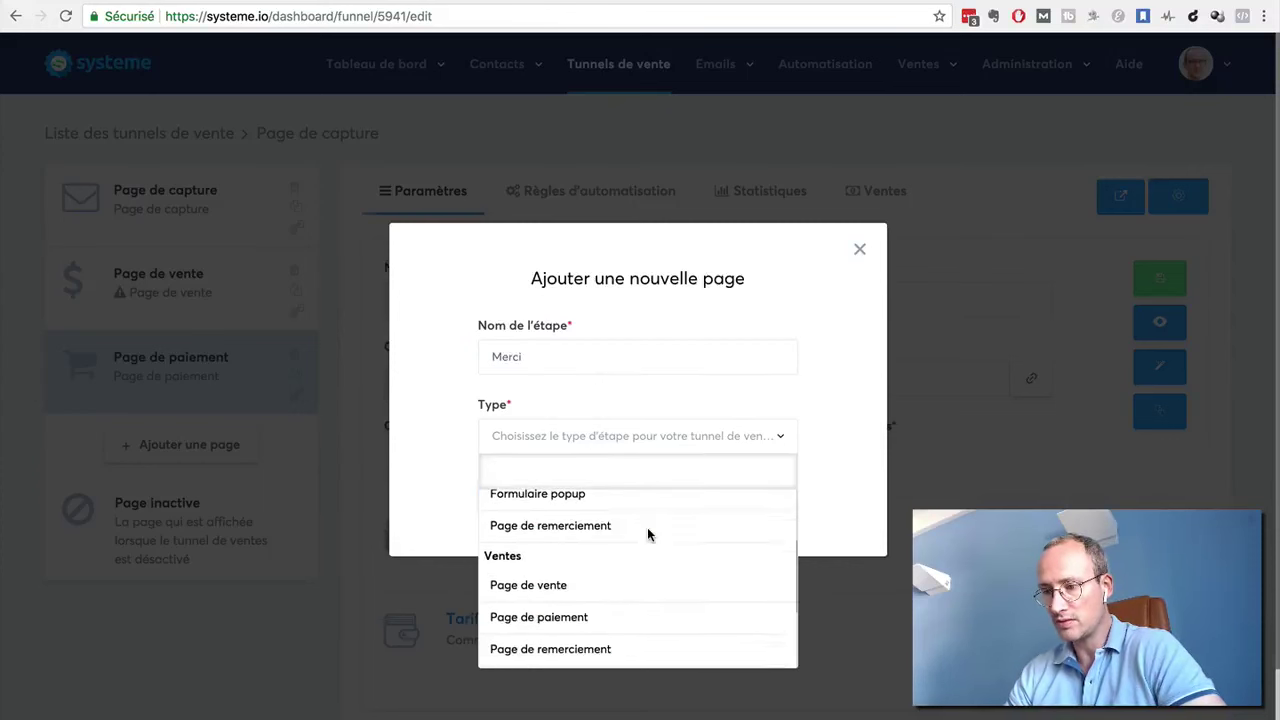
pyautogui.scroll(-2, 647, 535)
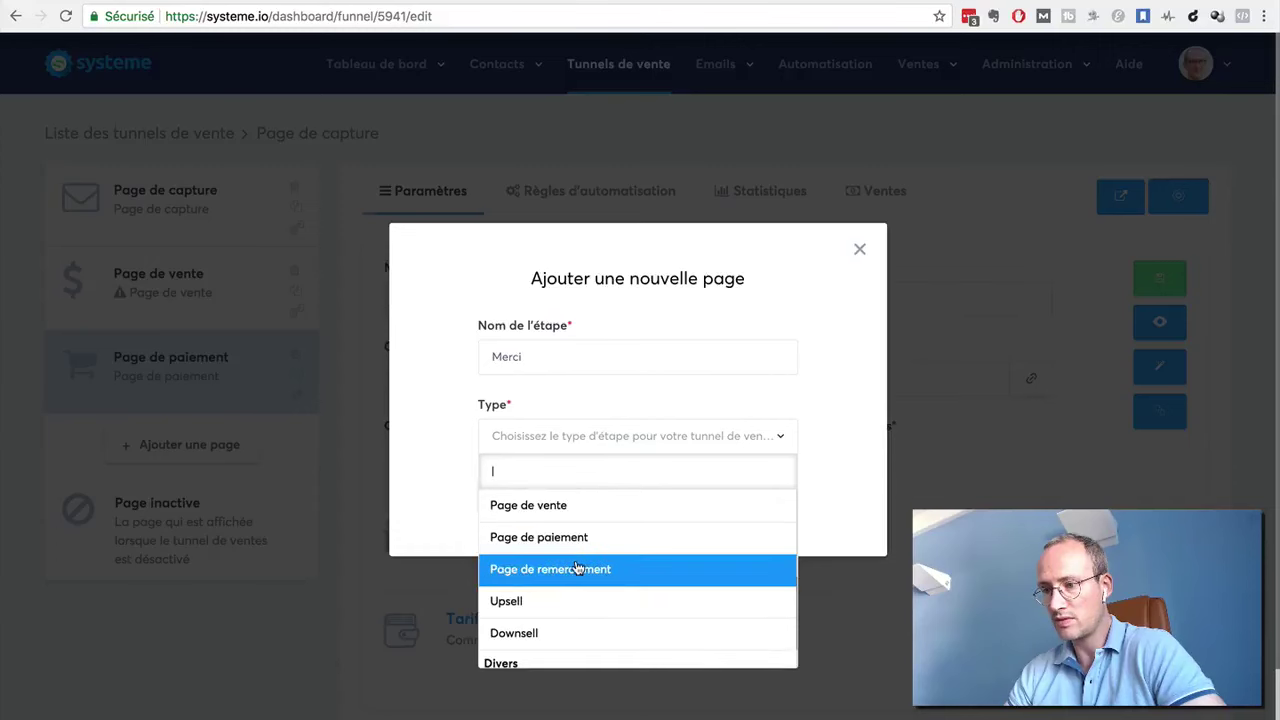
pyautogui.click(577, 566)
pyautogui.click(517, 502)
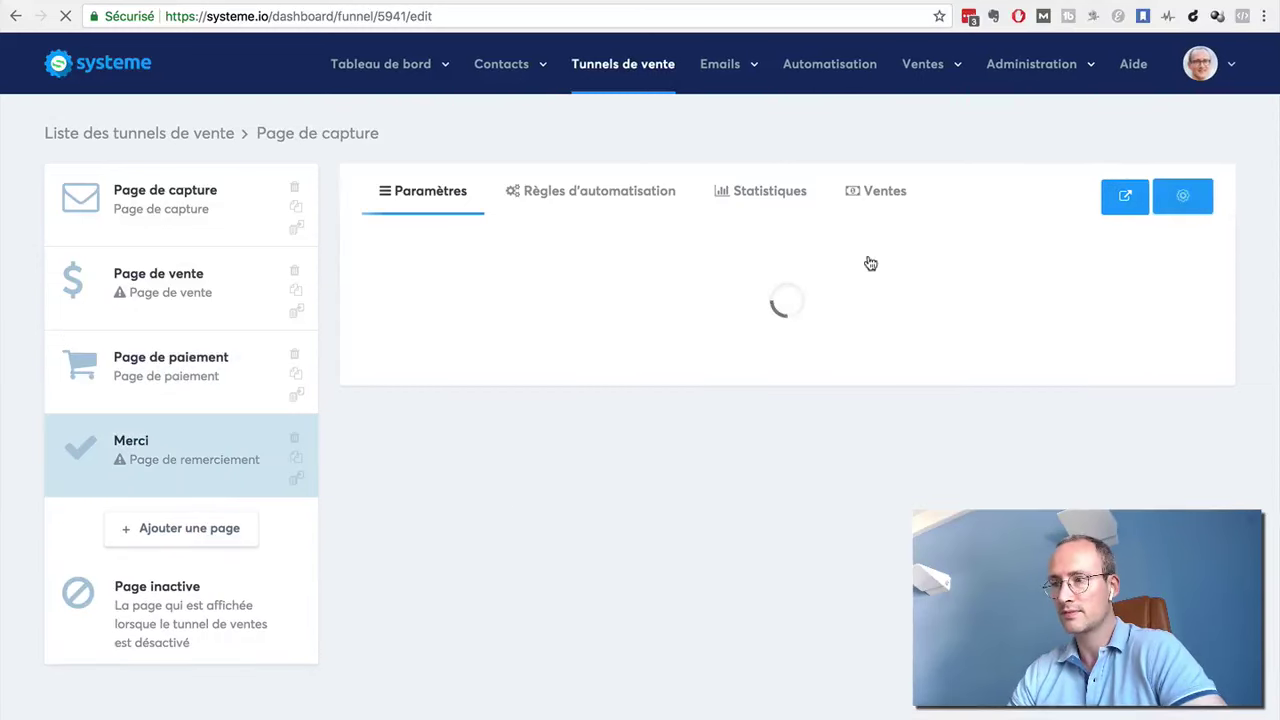
# Apply the "Page de remerciement avec récapitulatif de commande" template to the "Merci" step and save the step.
pyautogui.moveTo(762, 246)
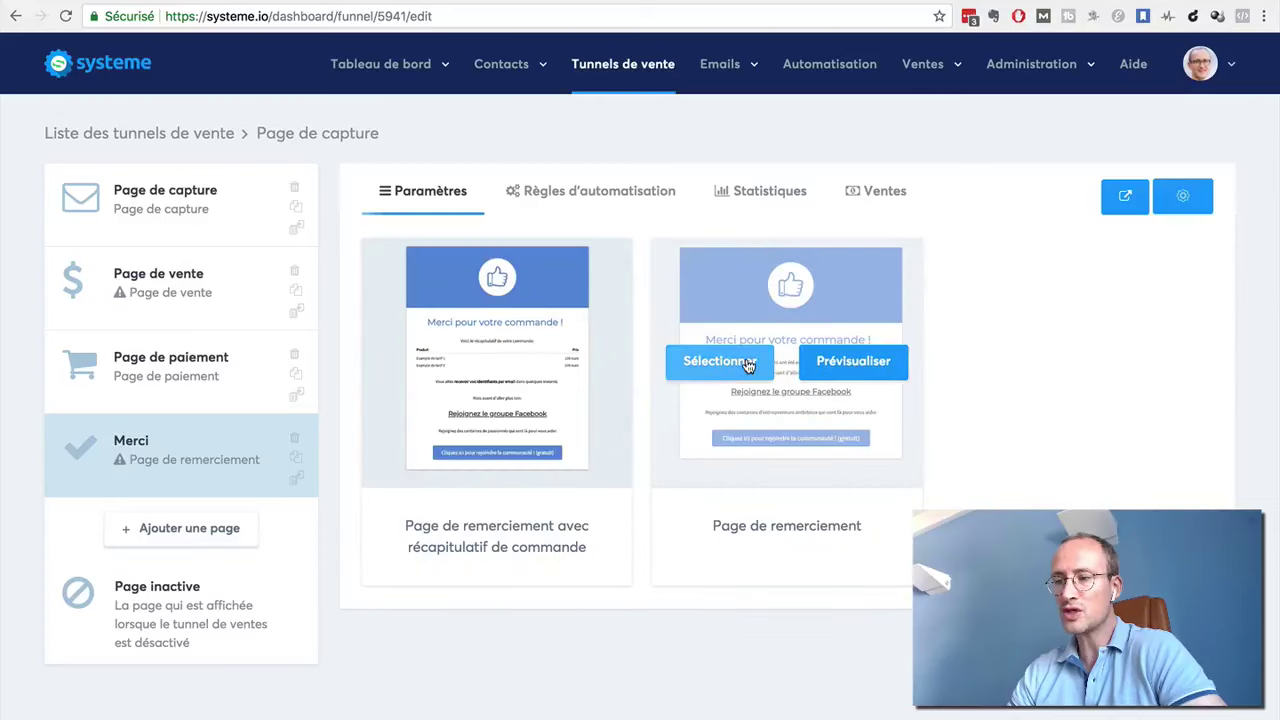
pyautogui.moveTo(481, 374)
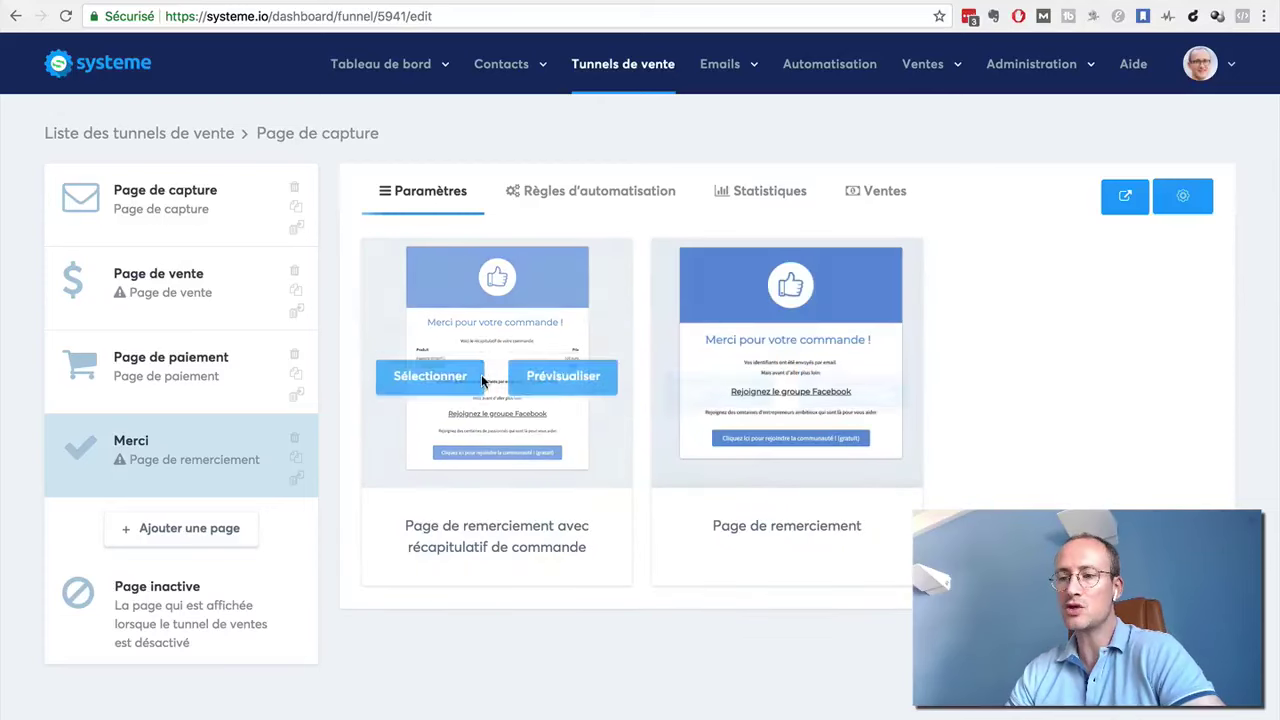
pyautogui.click(430, 365)
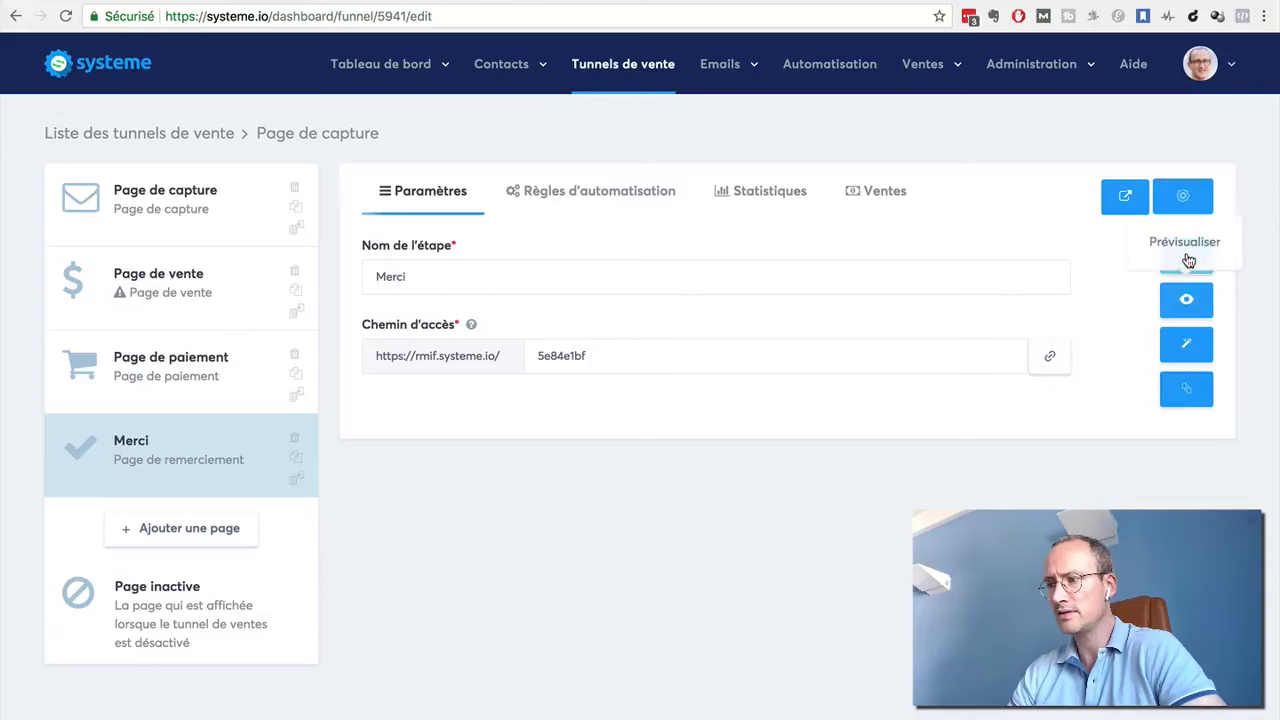
pyautogui.click(1187, 258)
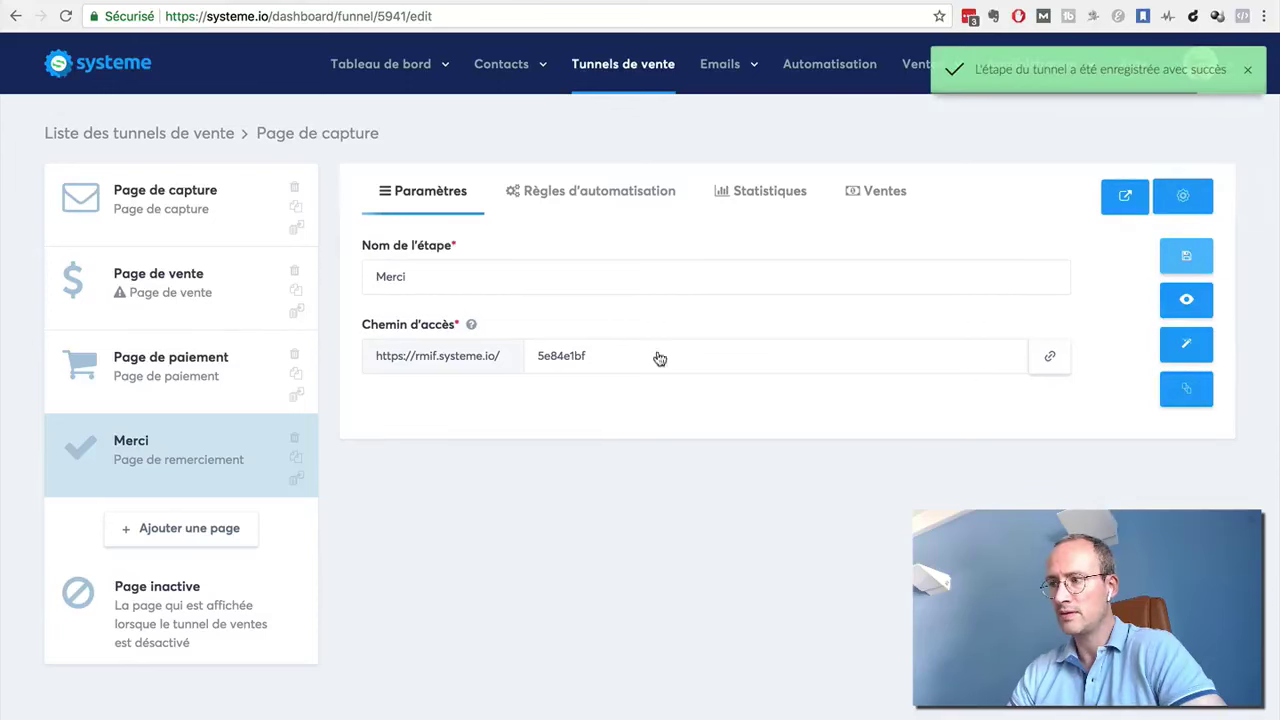
# Add a funnel step named "Upsell 1" of the type "Upsell" and apply the "upsell" template to it.
pyautogui.click(156, 528)
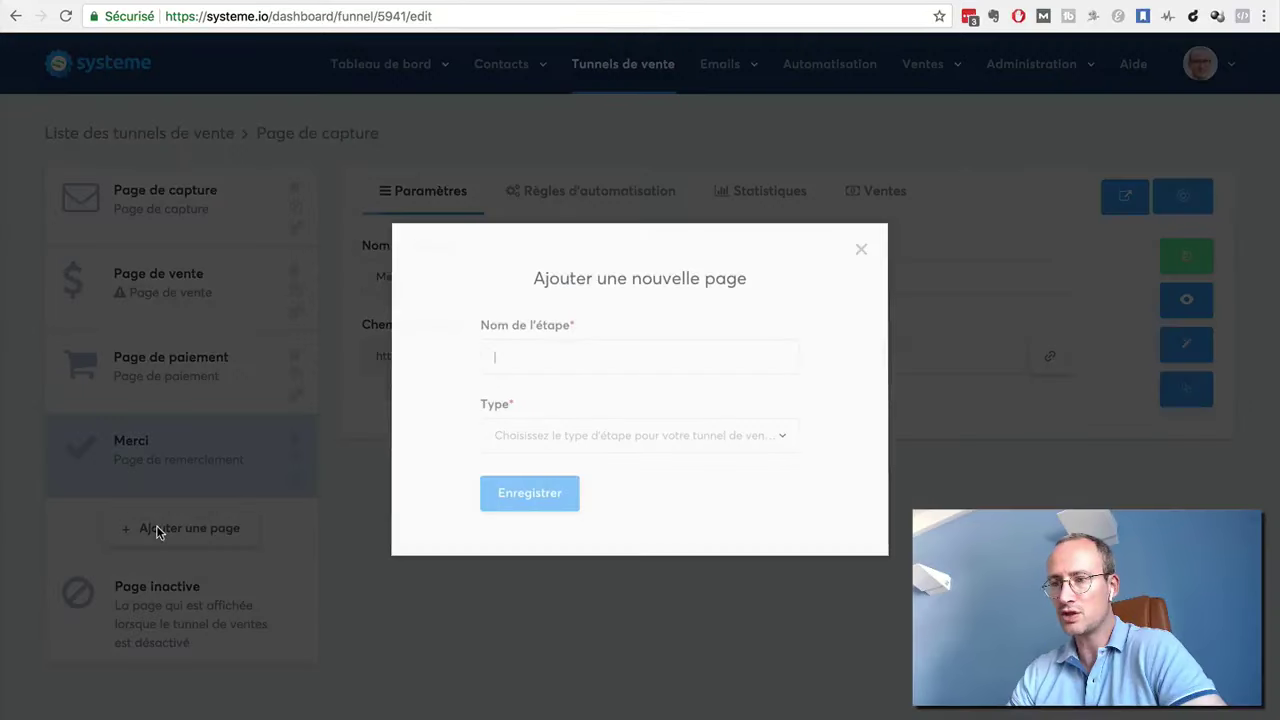
pyautogui.write('Upsell 1')
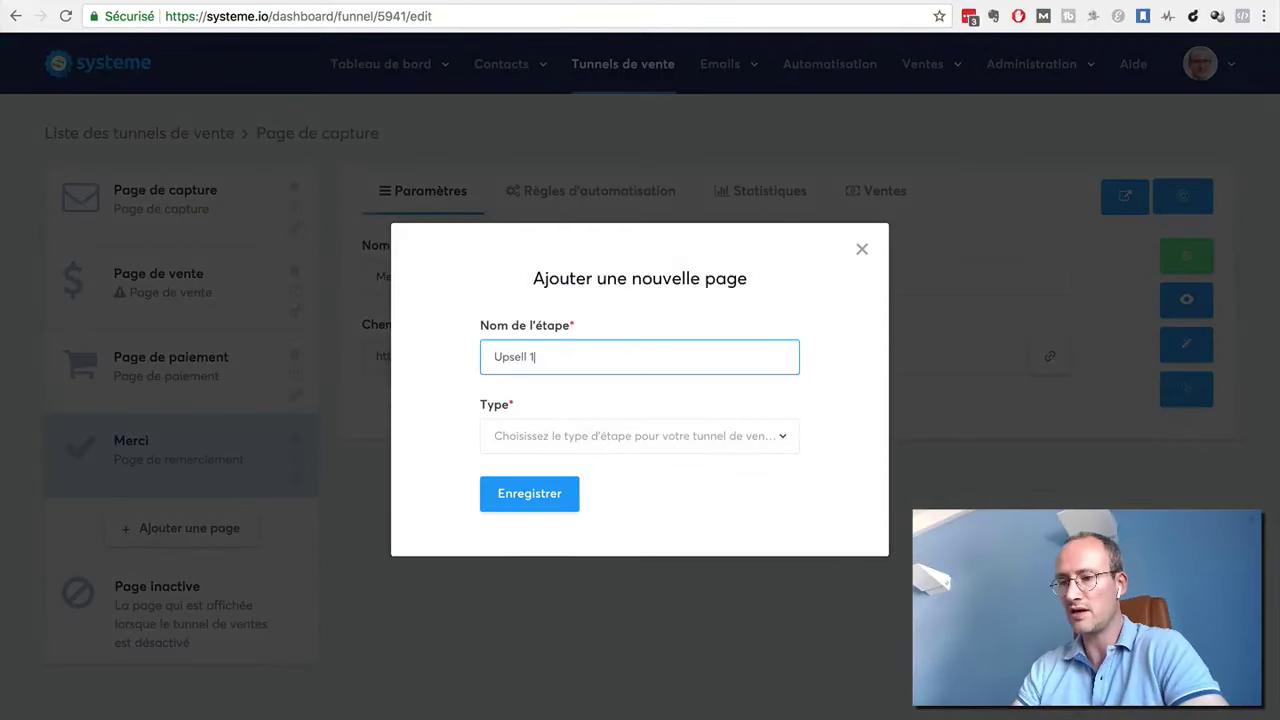
pyautogui.click(637, 443)
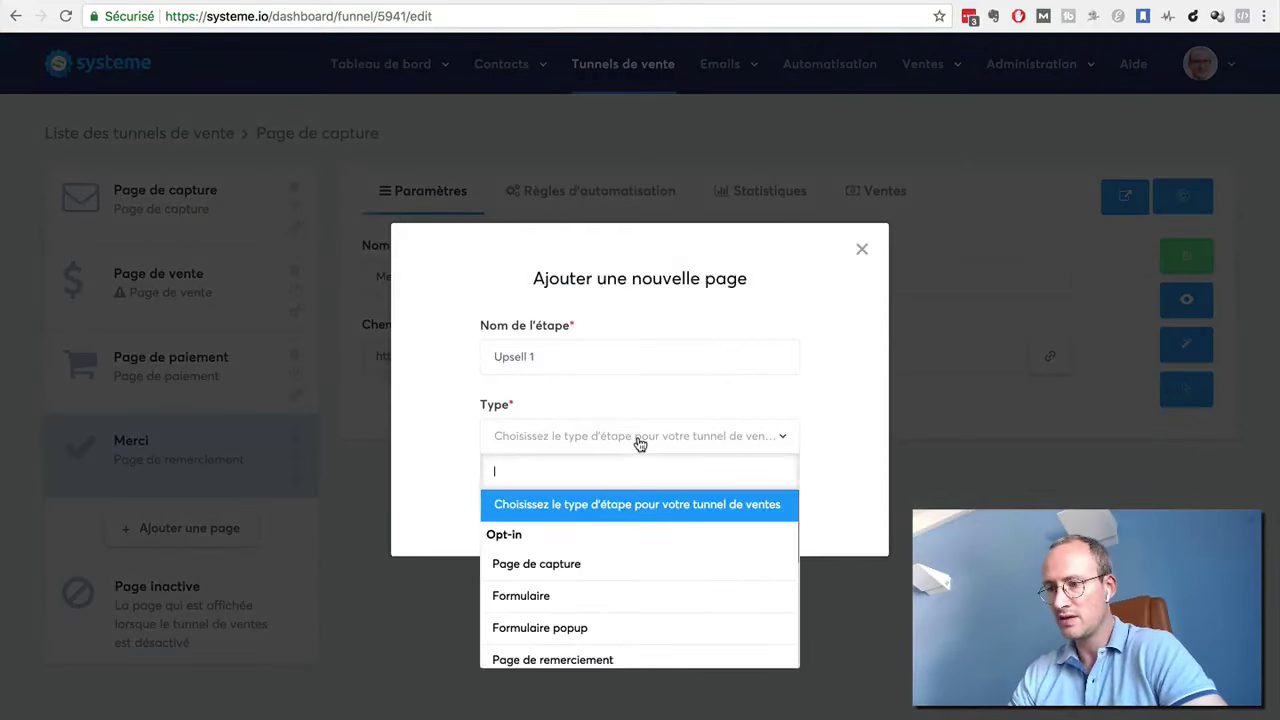
pyautogui.scroll(-5, 594, 556)
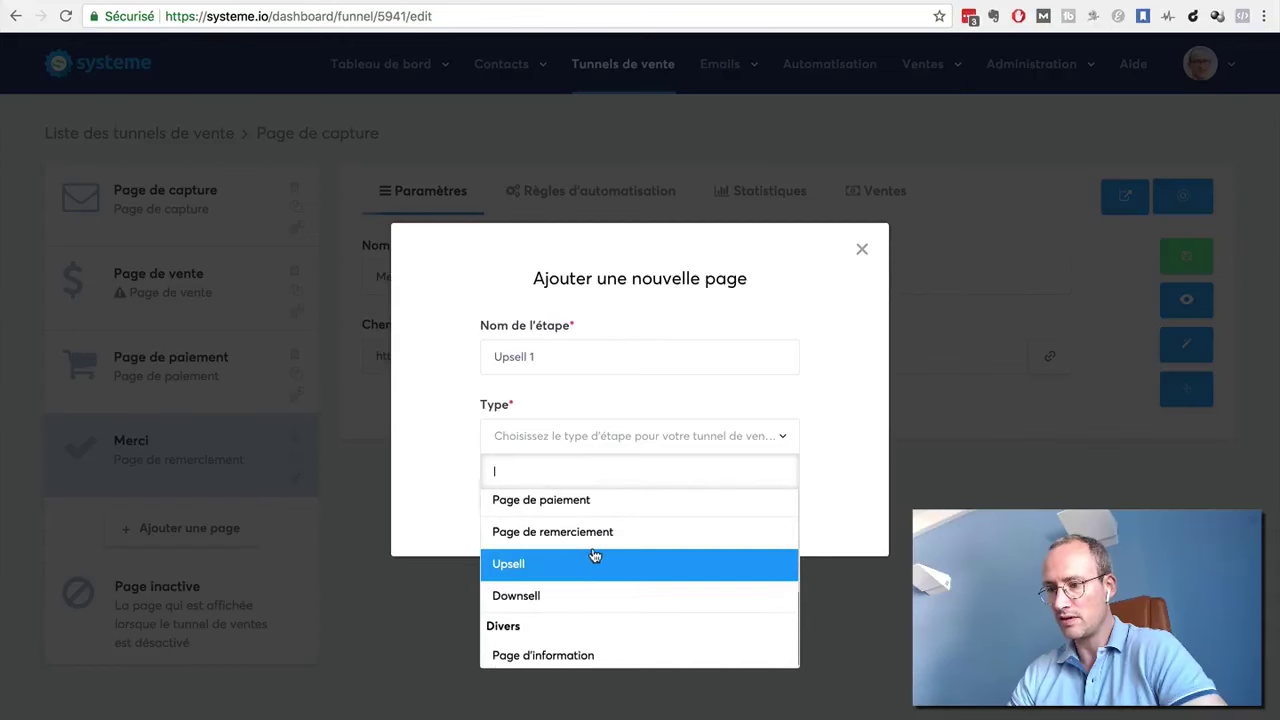
pyautogui.click(560, 565)
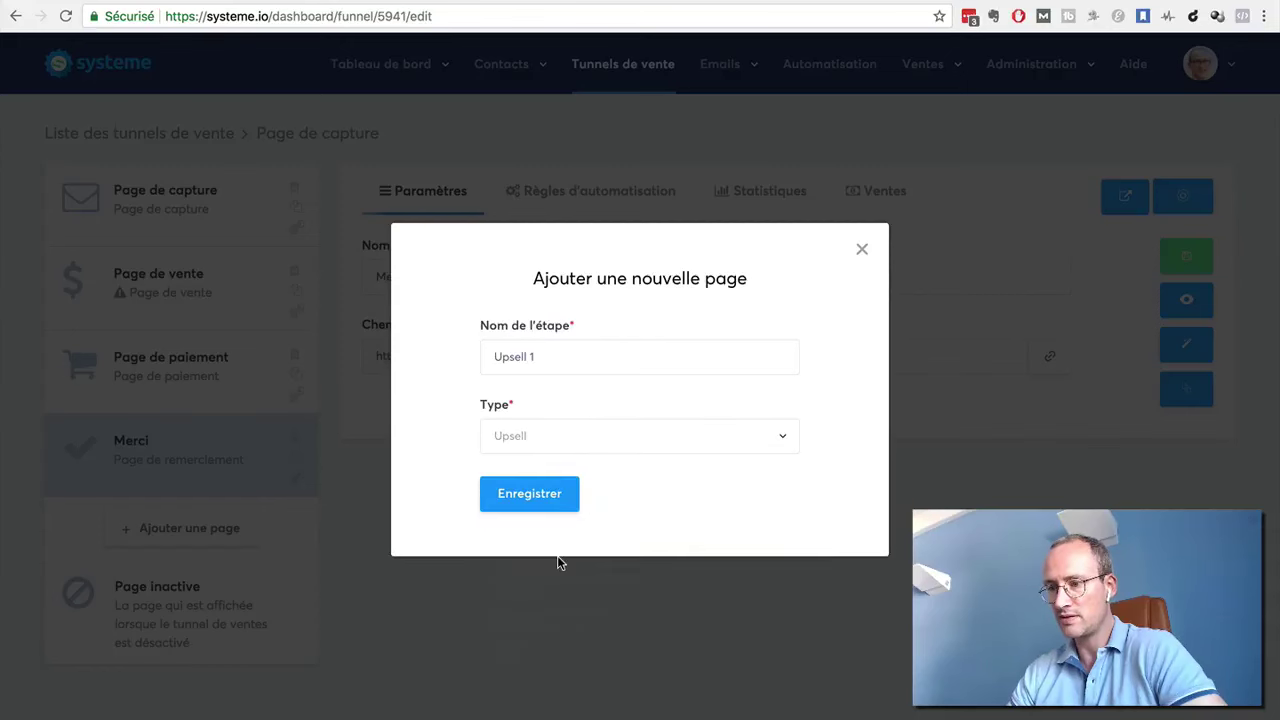
pyautogui.click(520, 500)
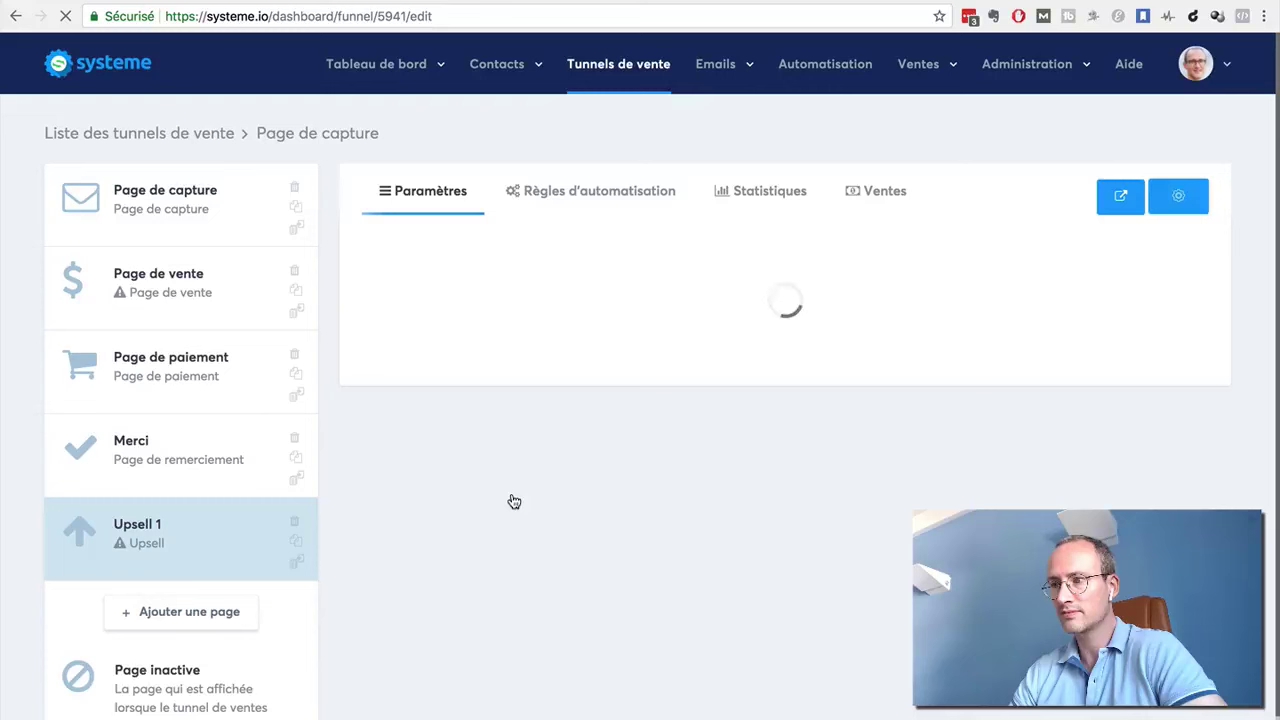
pyautogui.moveTo(514, 371)
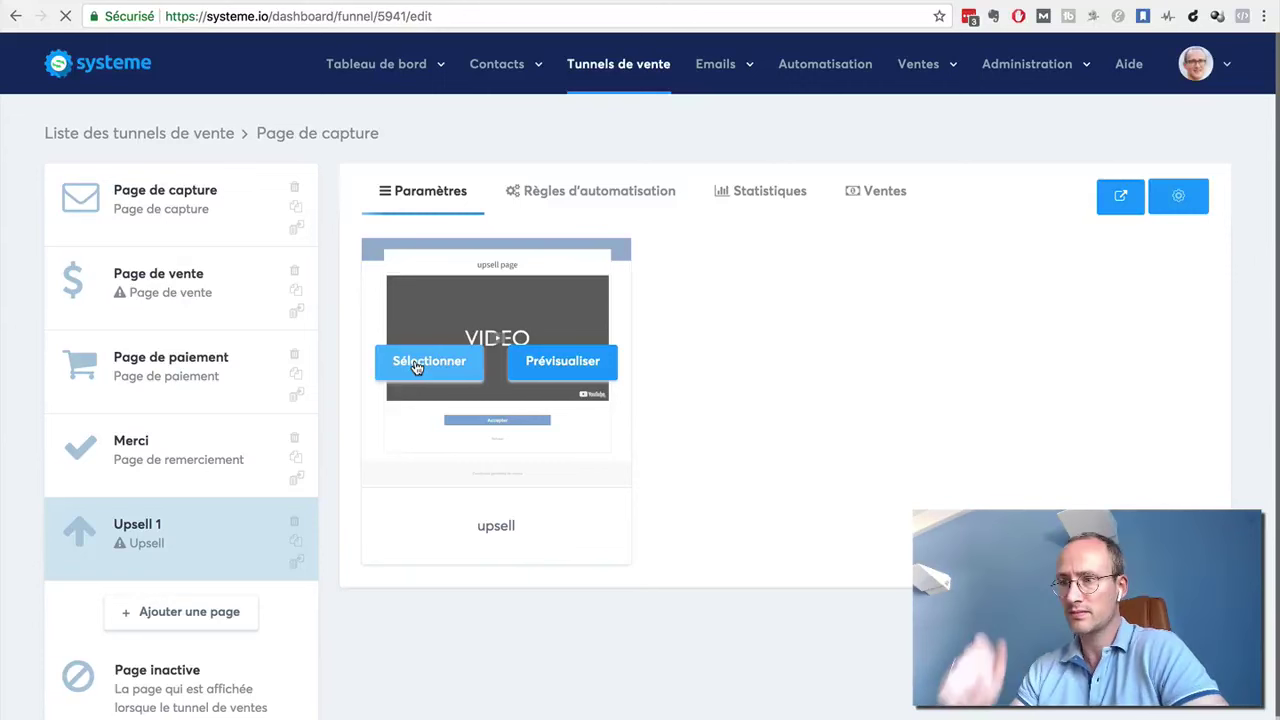
pyautogui.click(417, 364)
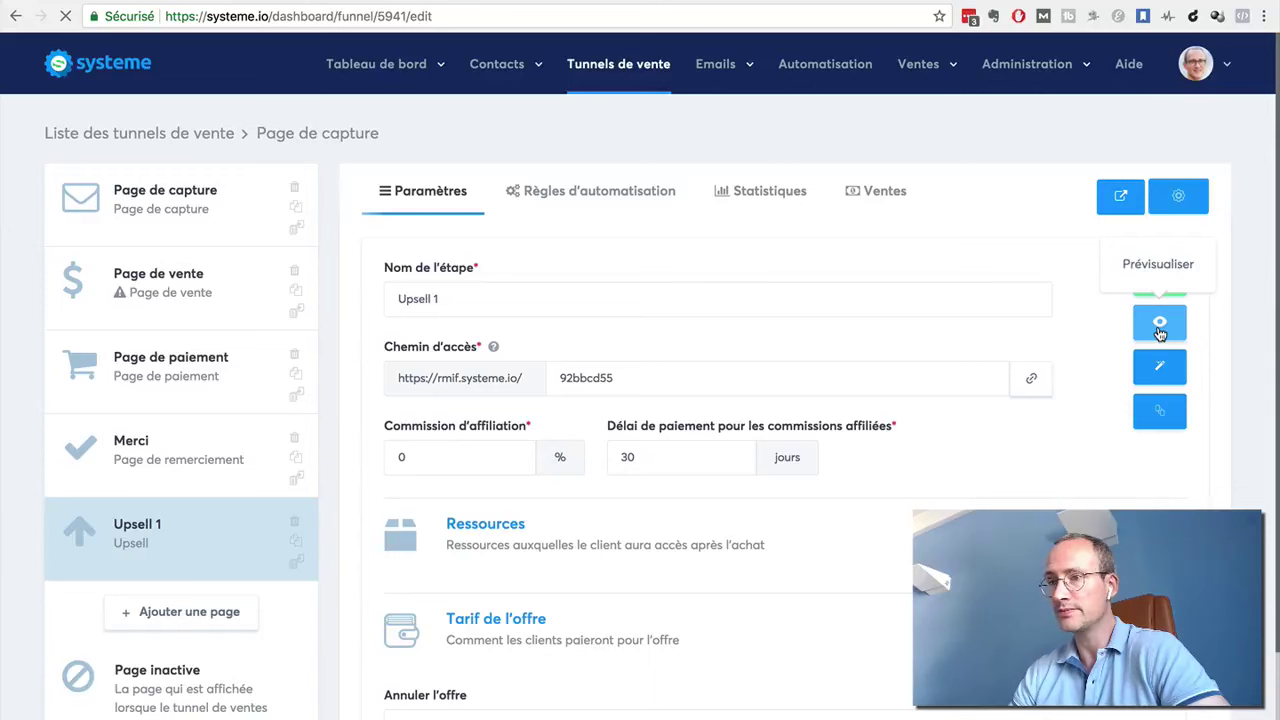
# Preview the "Upsell 1" page down to its accept and refuse options and return to the funnel settings.
pyautogui.click(1160, 330)
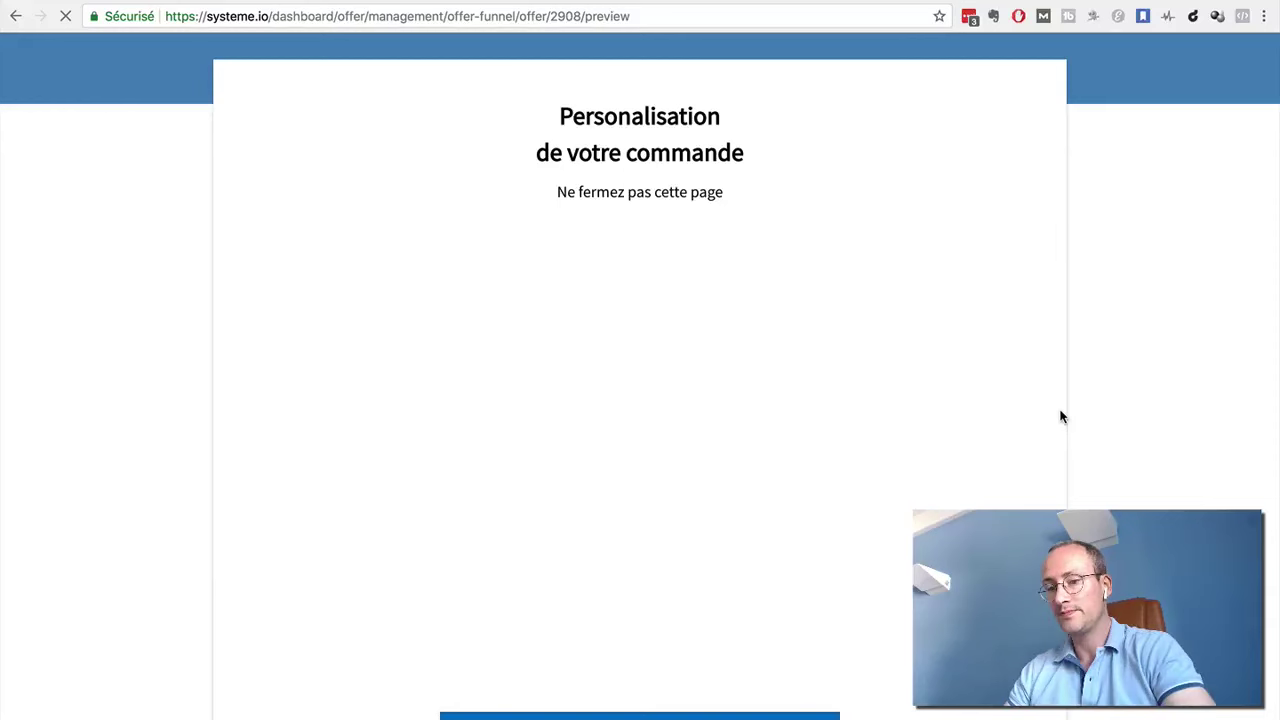
pyautogui.scroll(-3, 1062, 417)
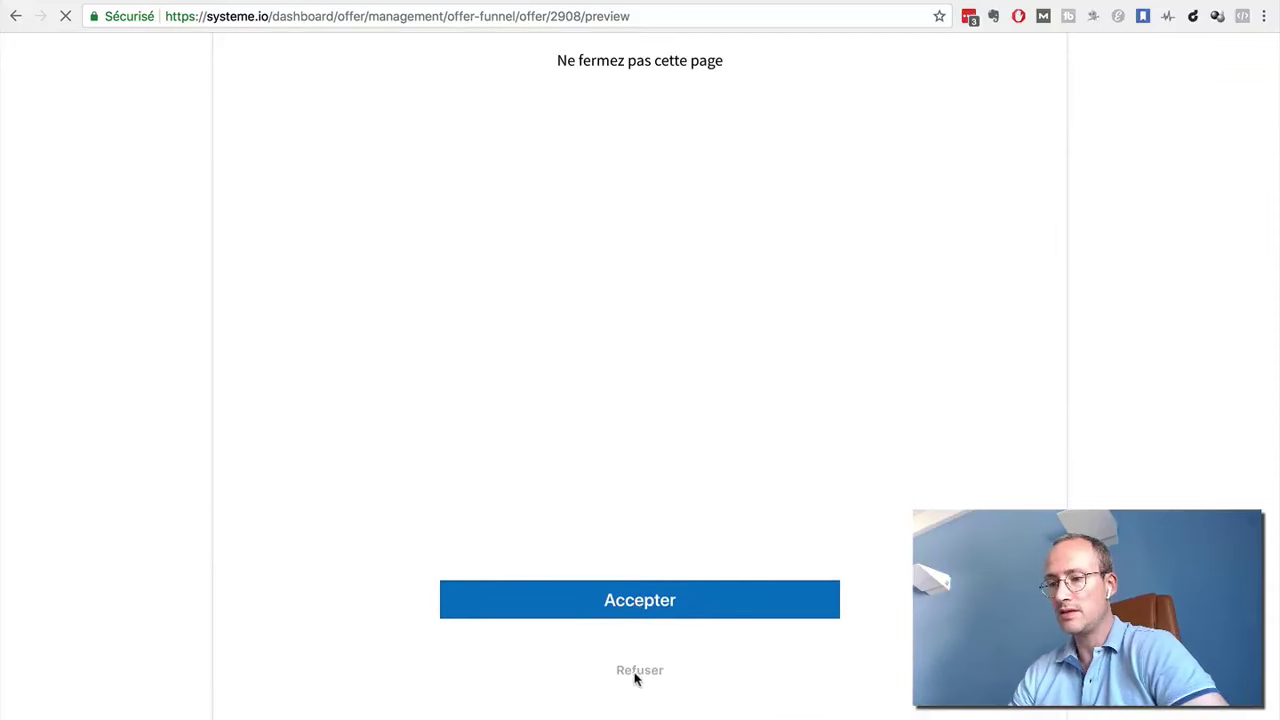
pyautogui.click(14, 18)
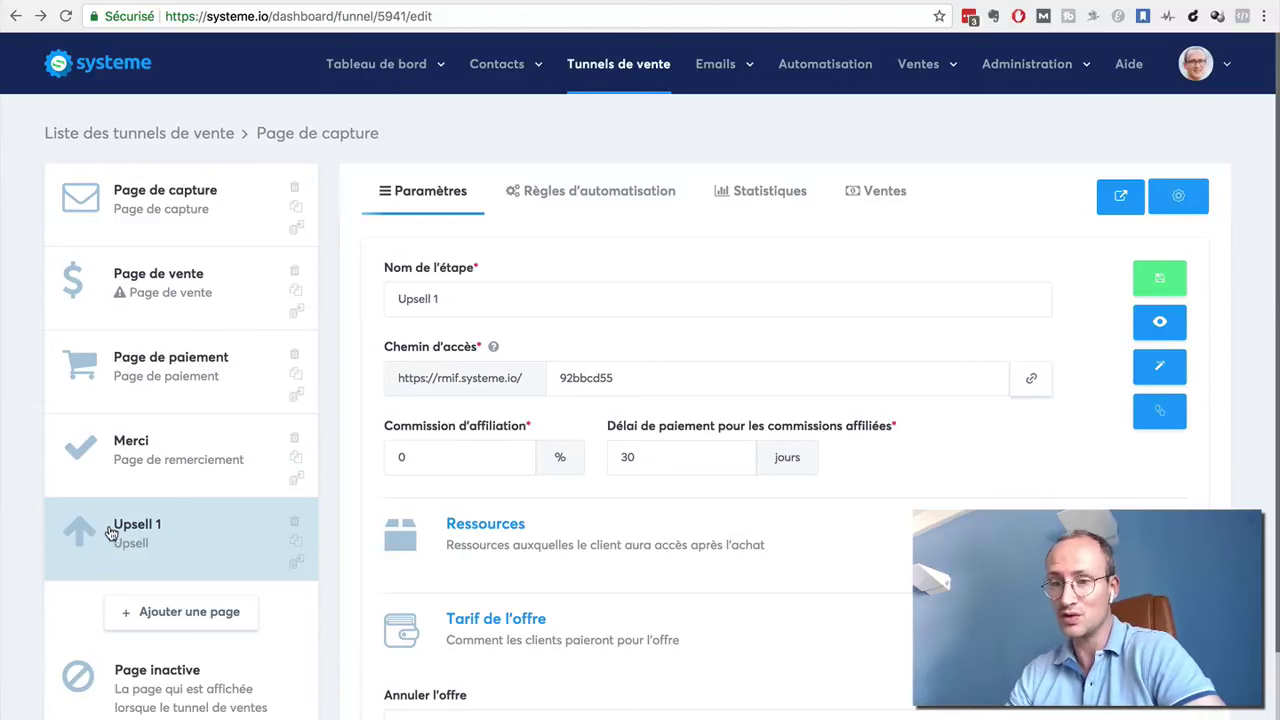
# Move the "Upsell 1" step between "Page de paiement" and "Merci" in the funnel order.
pyautogui.moveTo(101, 543); pyautogui.dragTo(107, 450)
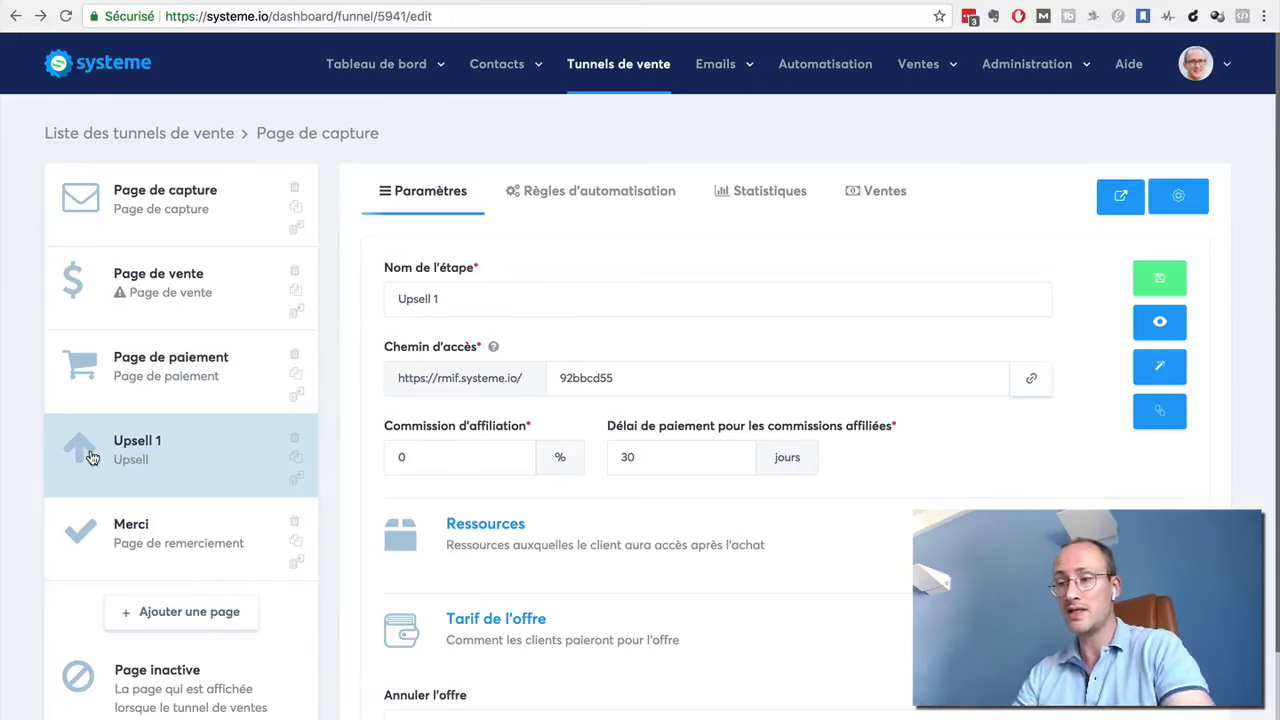
pyautogui.scroll(-1, 760, 436)
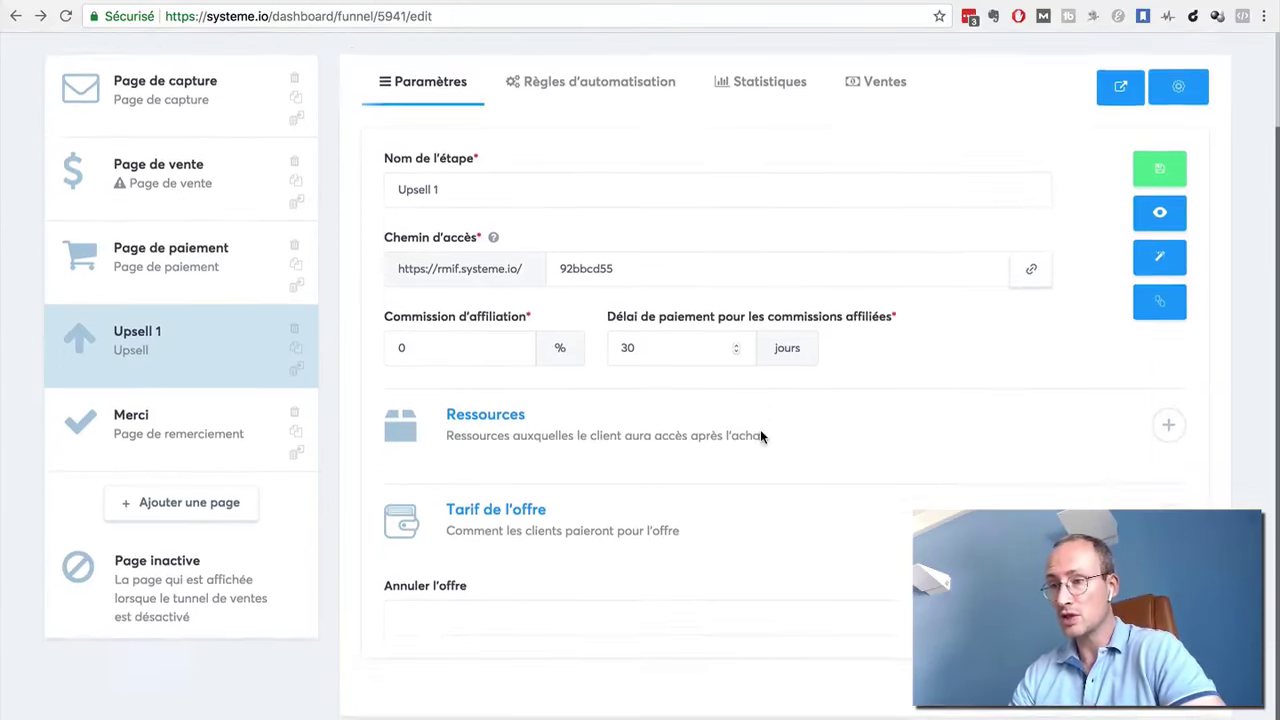
pyautogui.scroll(1, 760, 436)
# Review the funnel's statistics, its sales list and the automation rules of the "Upsell 1" step.
pyautogui.click(755, 200)
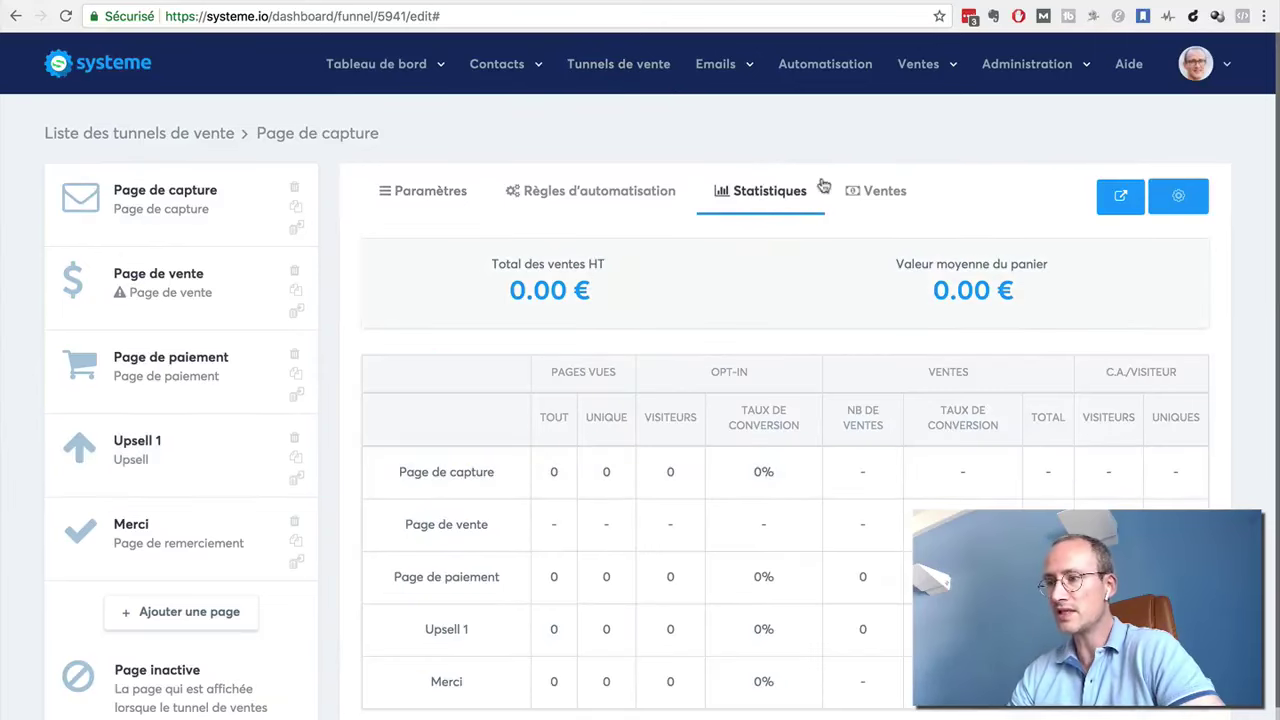
pyautogui.click(875, 192)
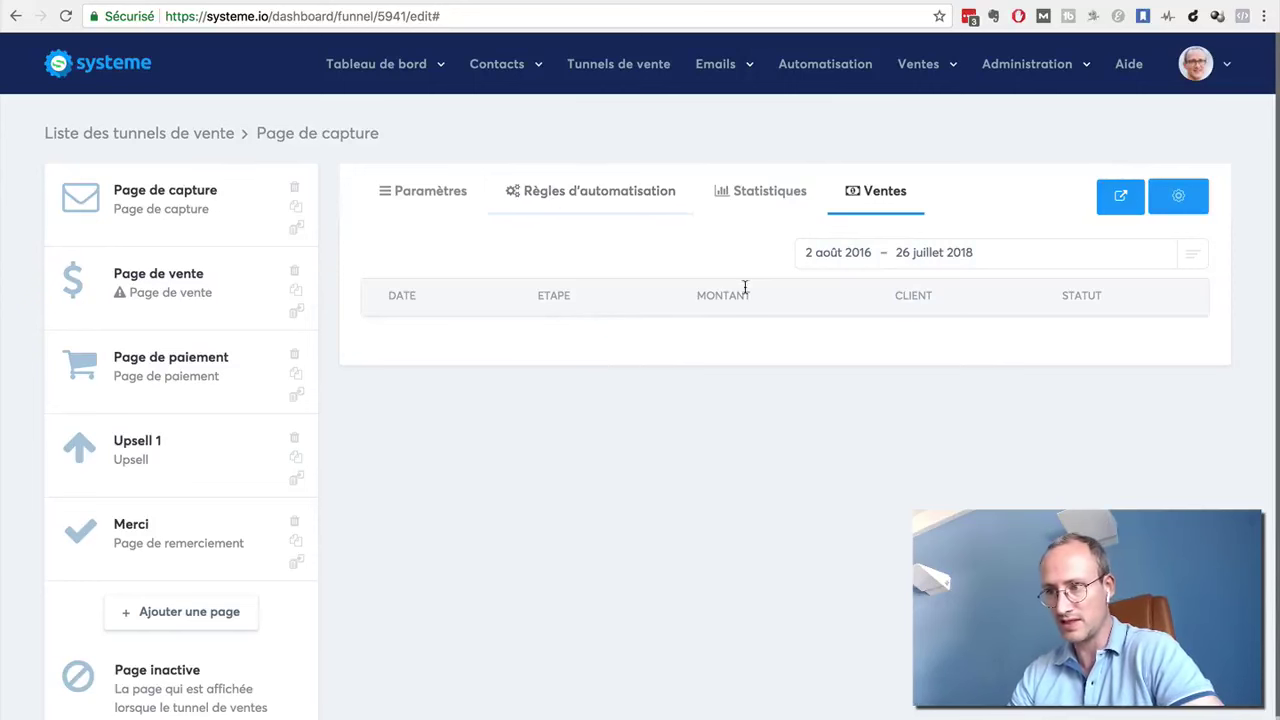
pyautogui.click(754, 197)
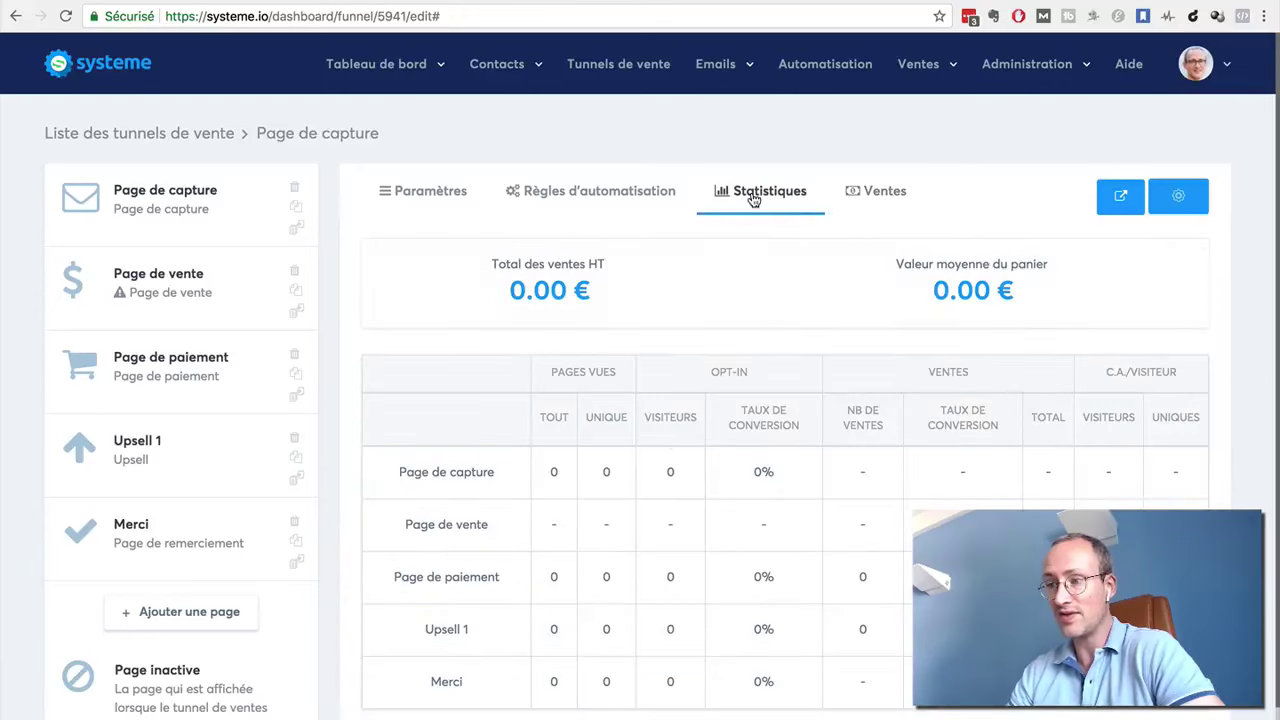
pyautogui.click(874, 204)
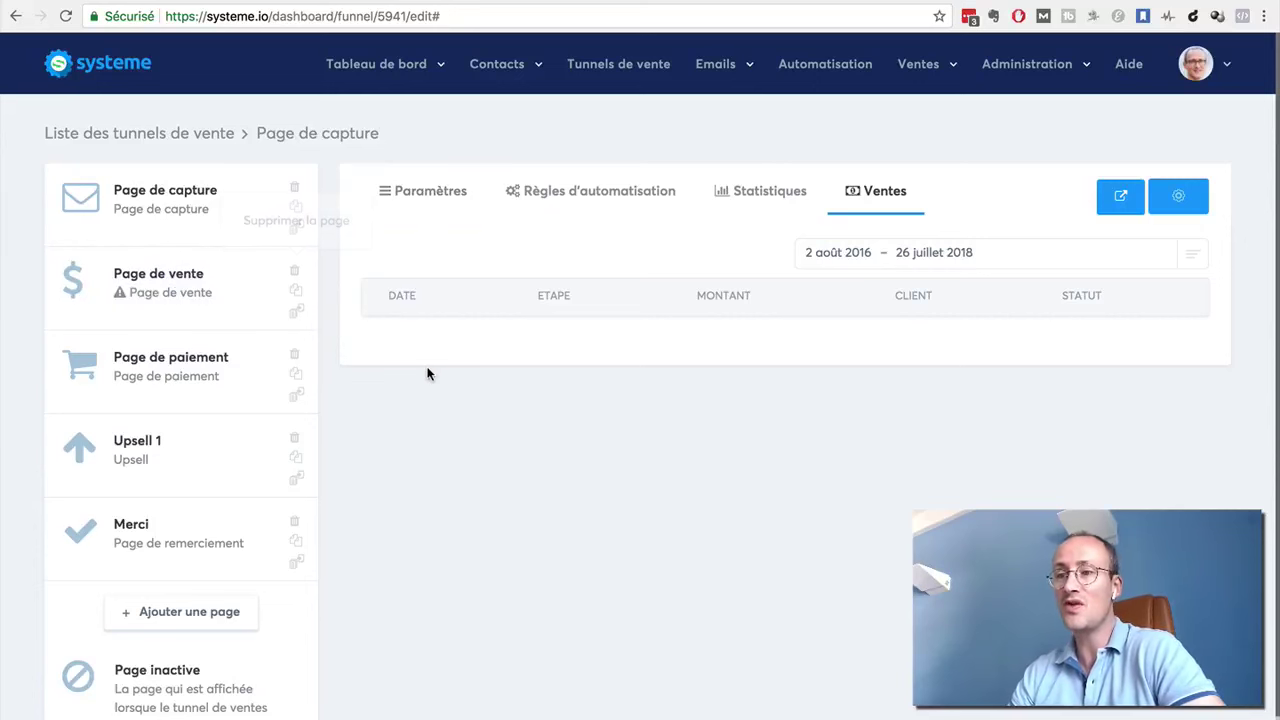
pyautogui.click(553, 196)
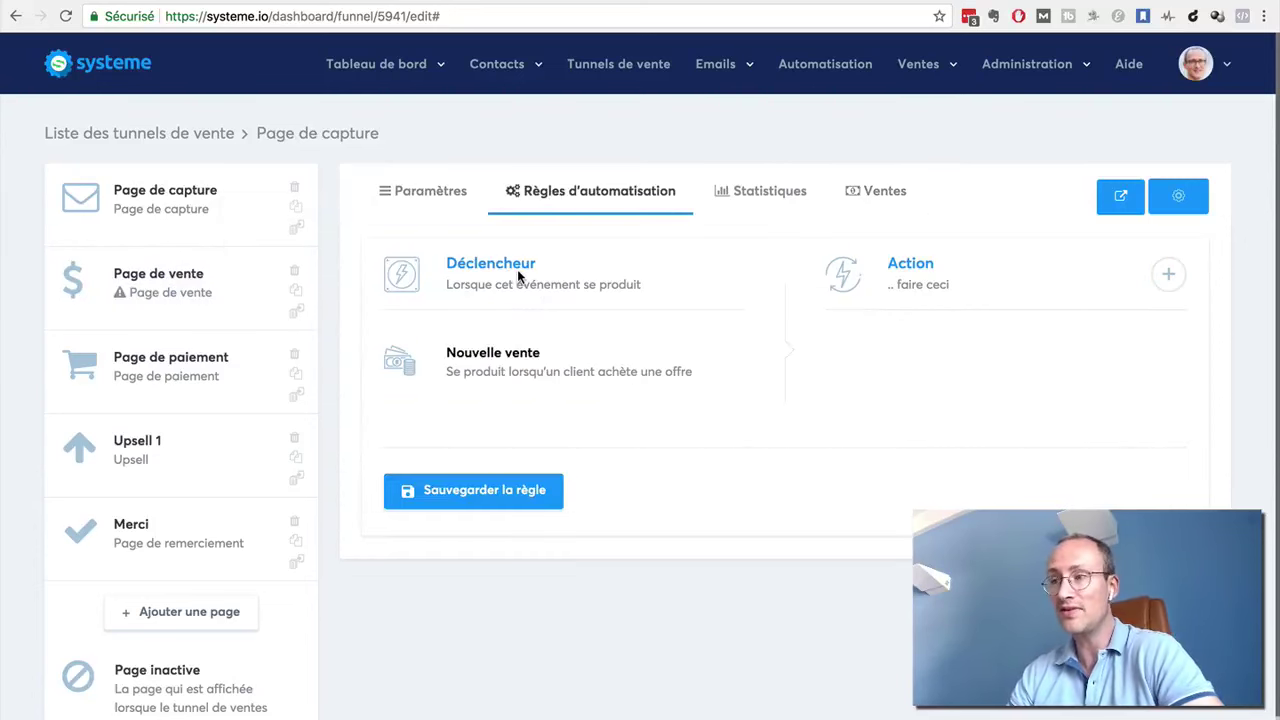
pyautogui.moveTo(922, 68)
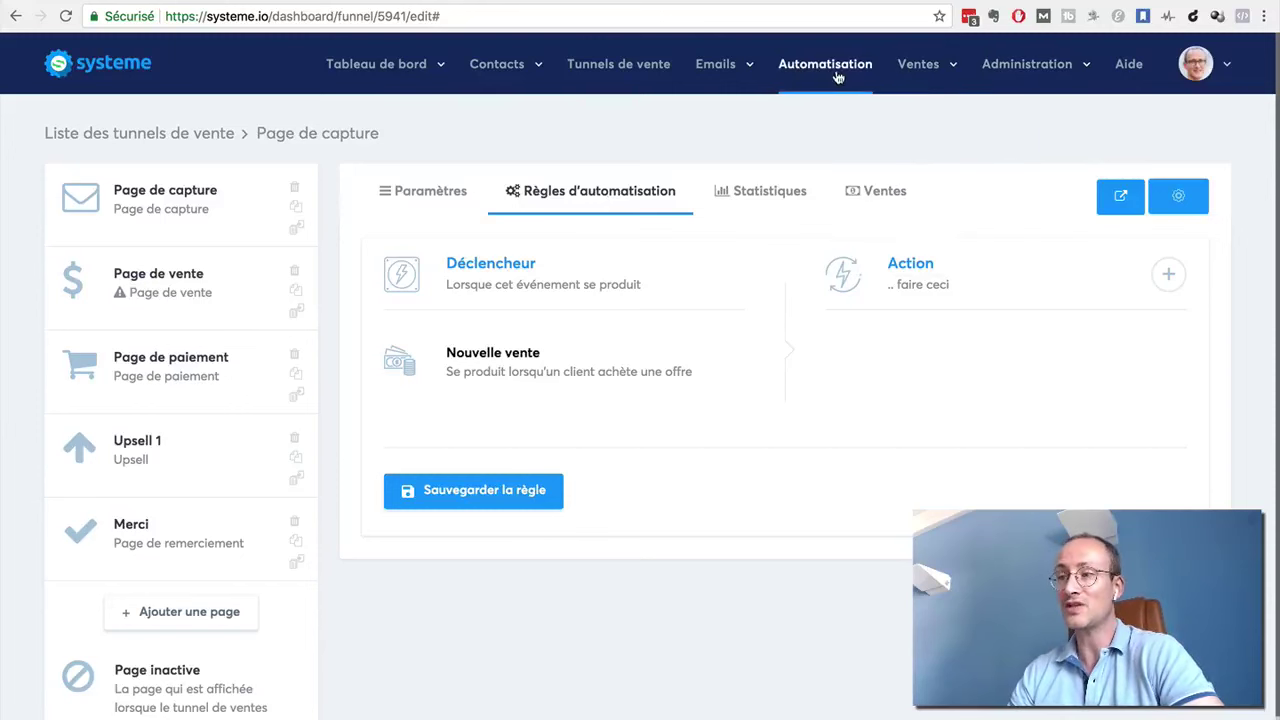